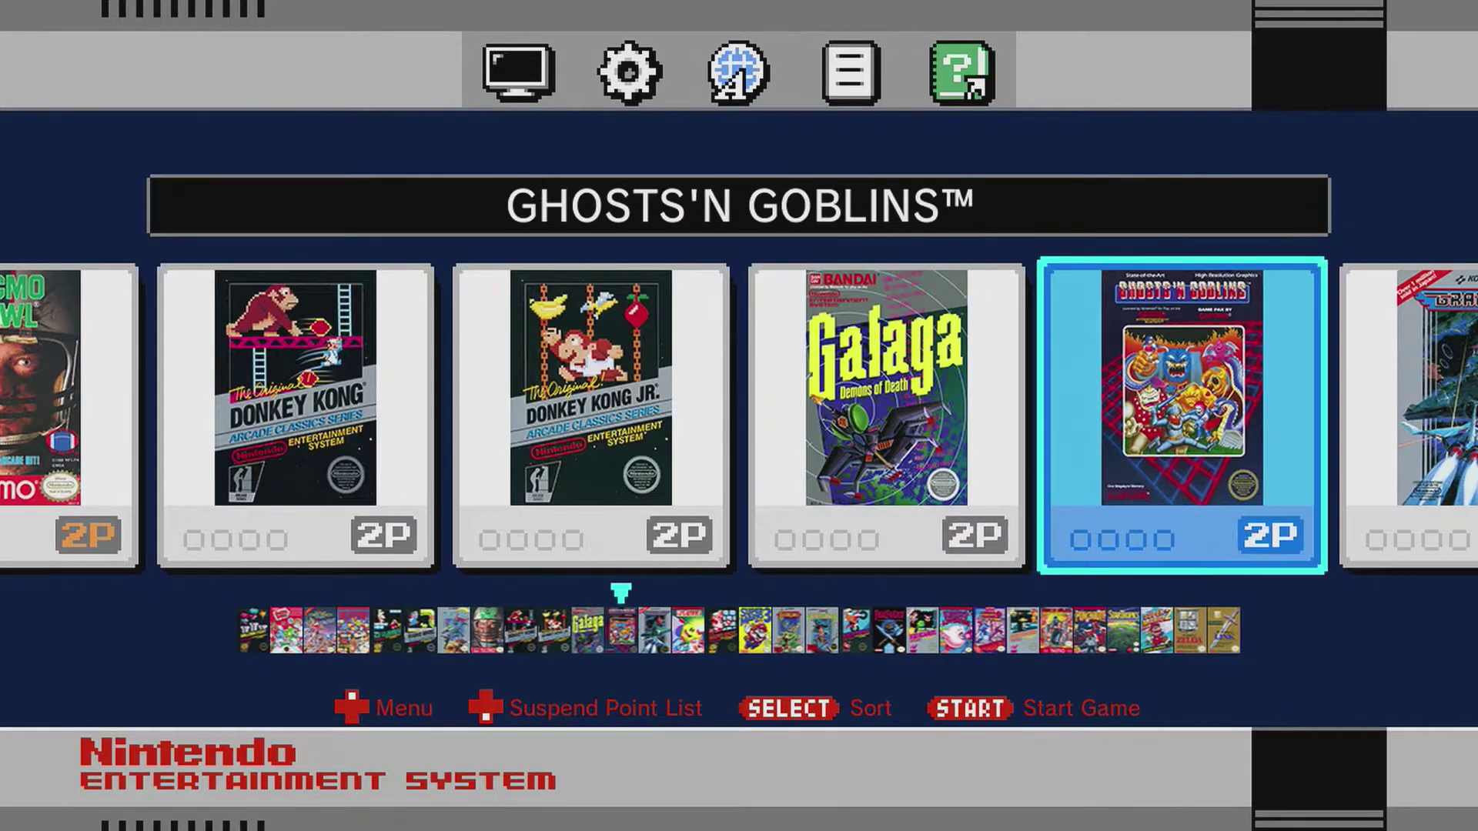
Move the NES Classic menu selection one game right, from Ghosts'n Goblins to Gradius
key(Right)
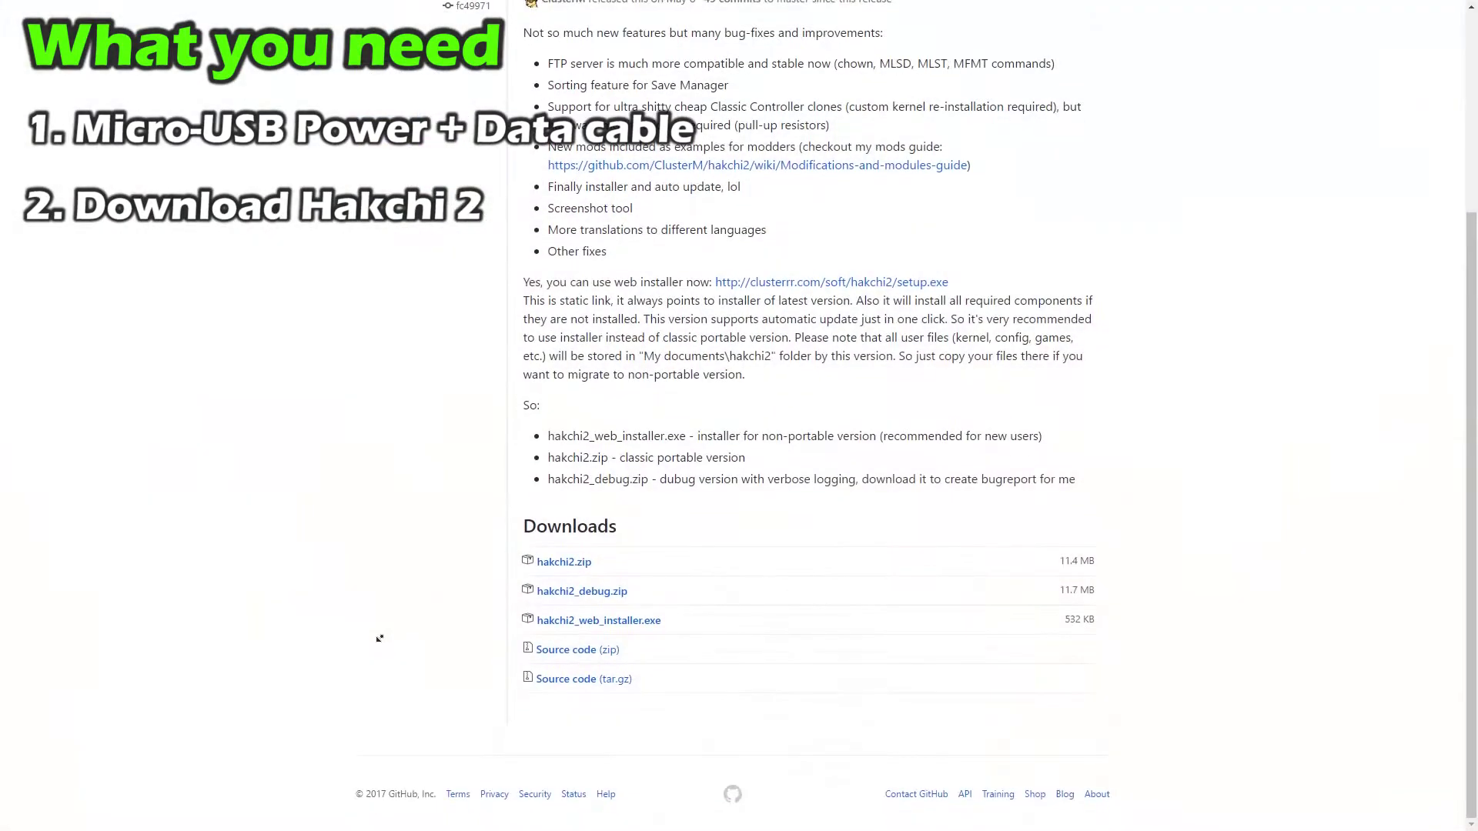
Download hakchi2_web_installer.exe (532 KB) from the hakchi2 GitHub release page
click(566, 627)
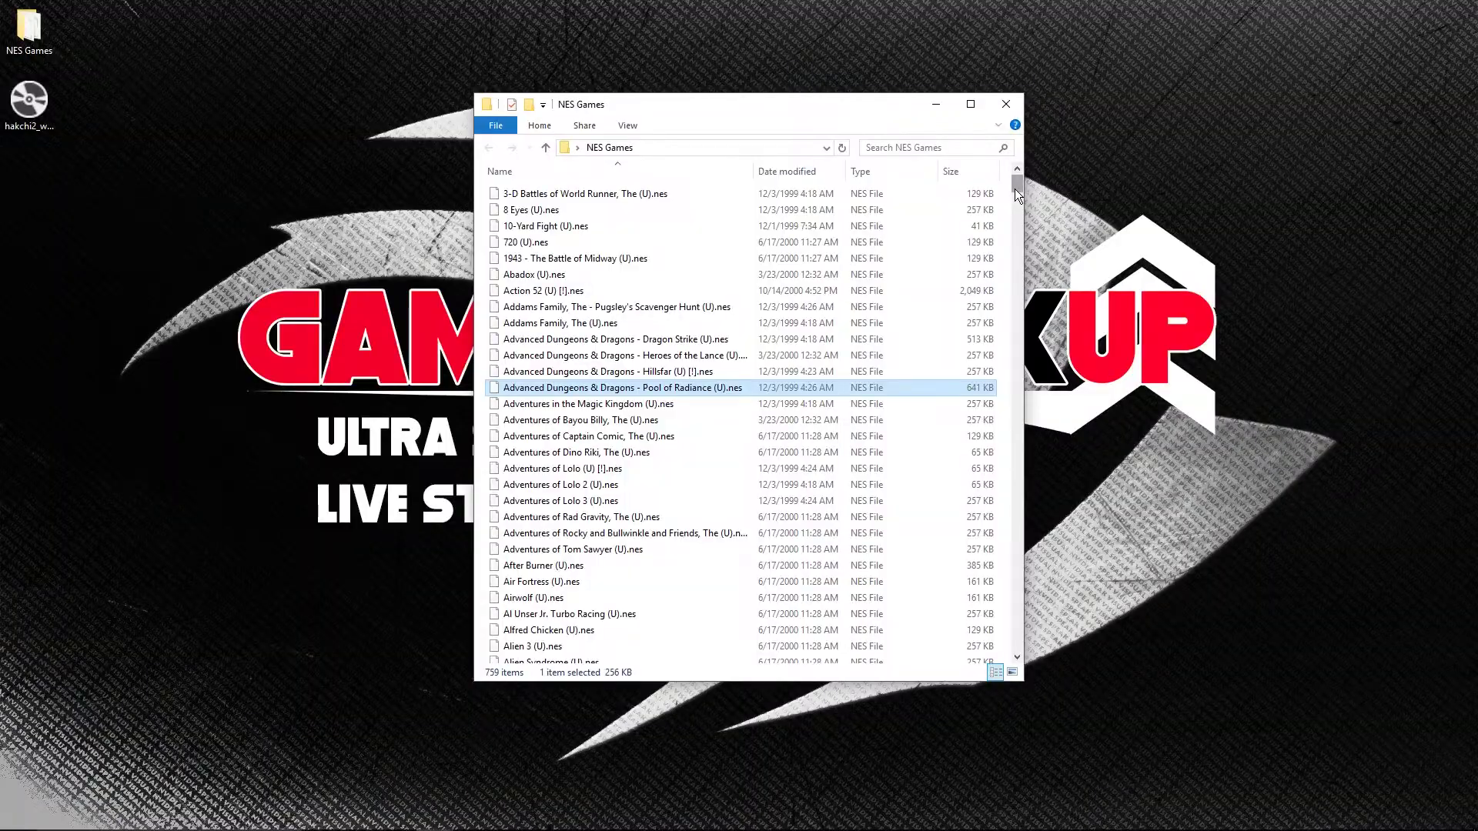
Browse down the NES Games ROM list past Alien 3 and Arch Rivals to Bee 52, then web-search 'goodnes roms'
key(Down)
key(Down)
key(Down)
key(Down)
key(Down)
key(Down)
key(Down)
key(Down)
key(Down)
key(Down)
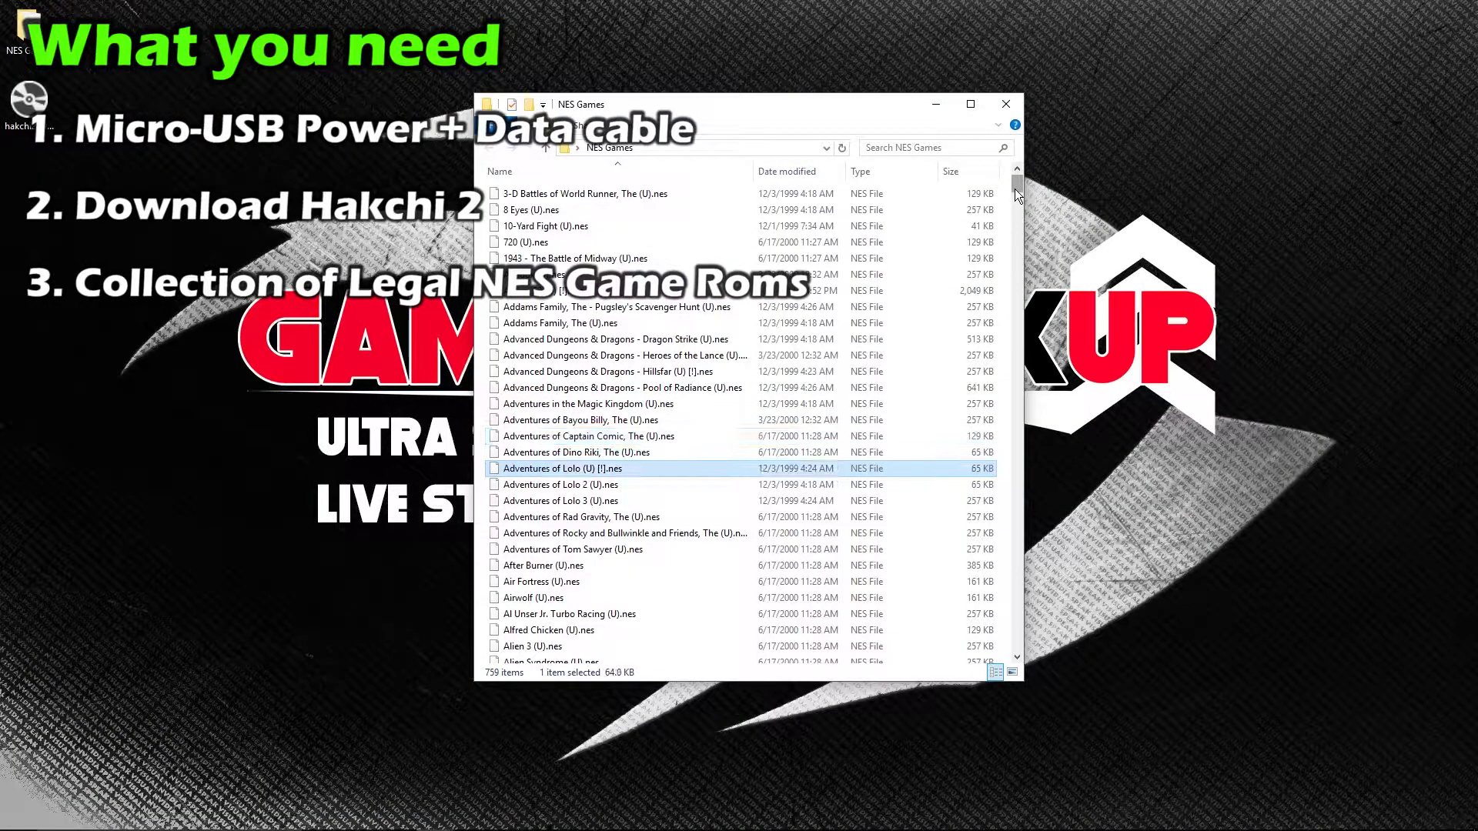
key(Down)
key(Down)
key(Down)
key(Down)
key(Down)
key(Down)
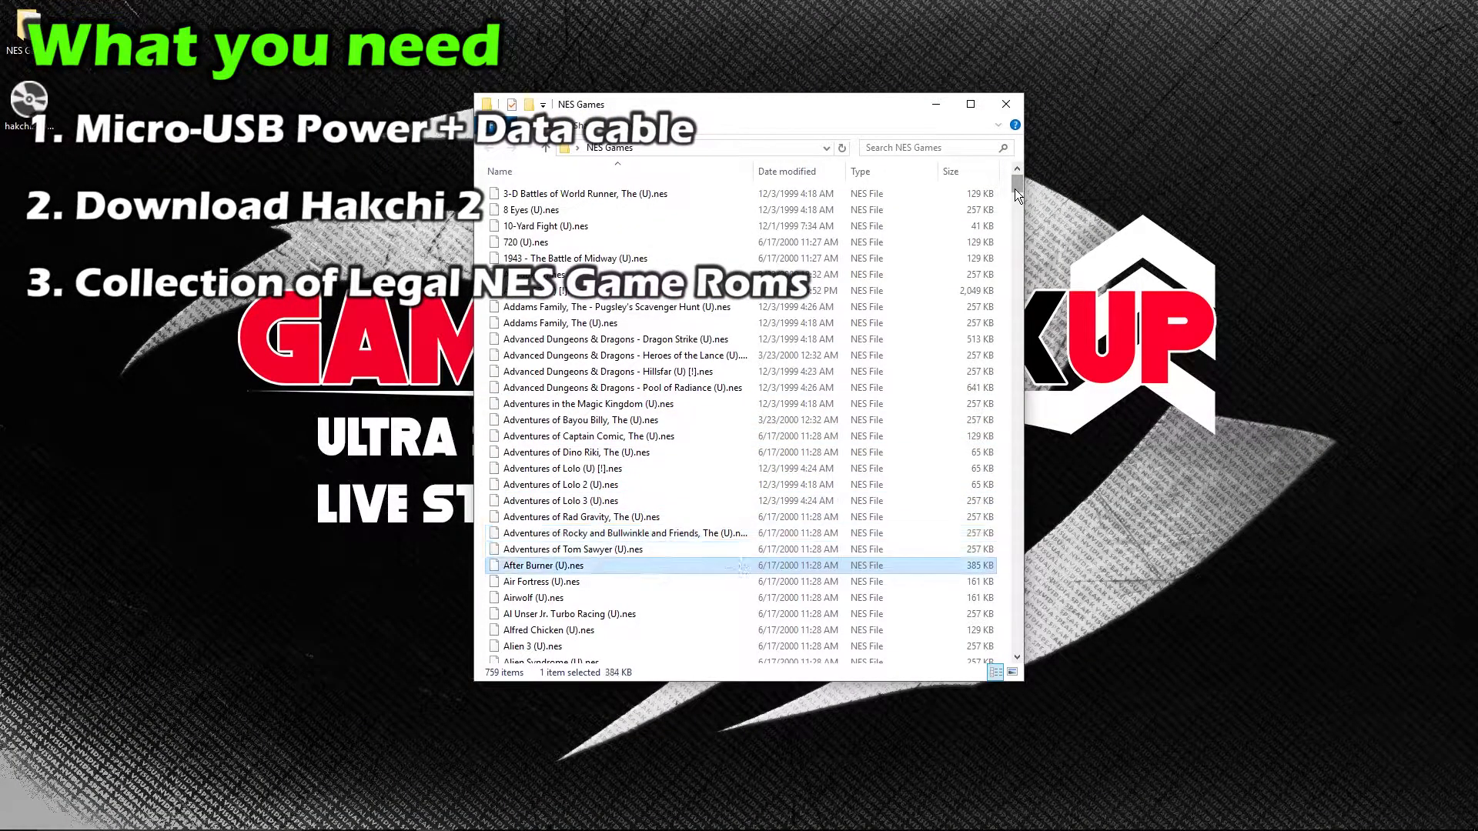
key(Down)
key(Down)
key(Down)
key(Down)
key(Down)
key(Down)
key(Down)
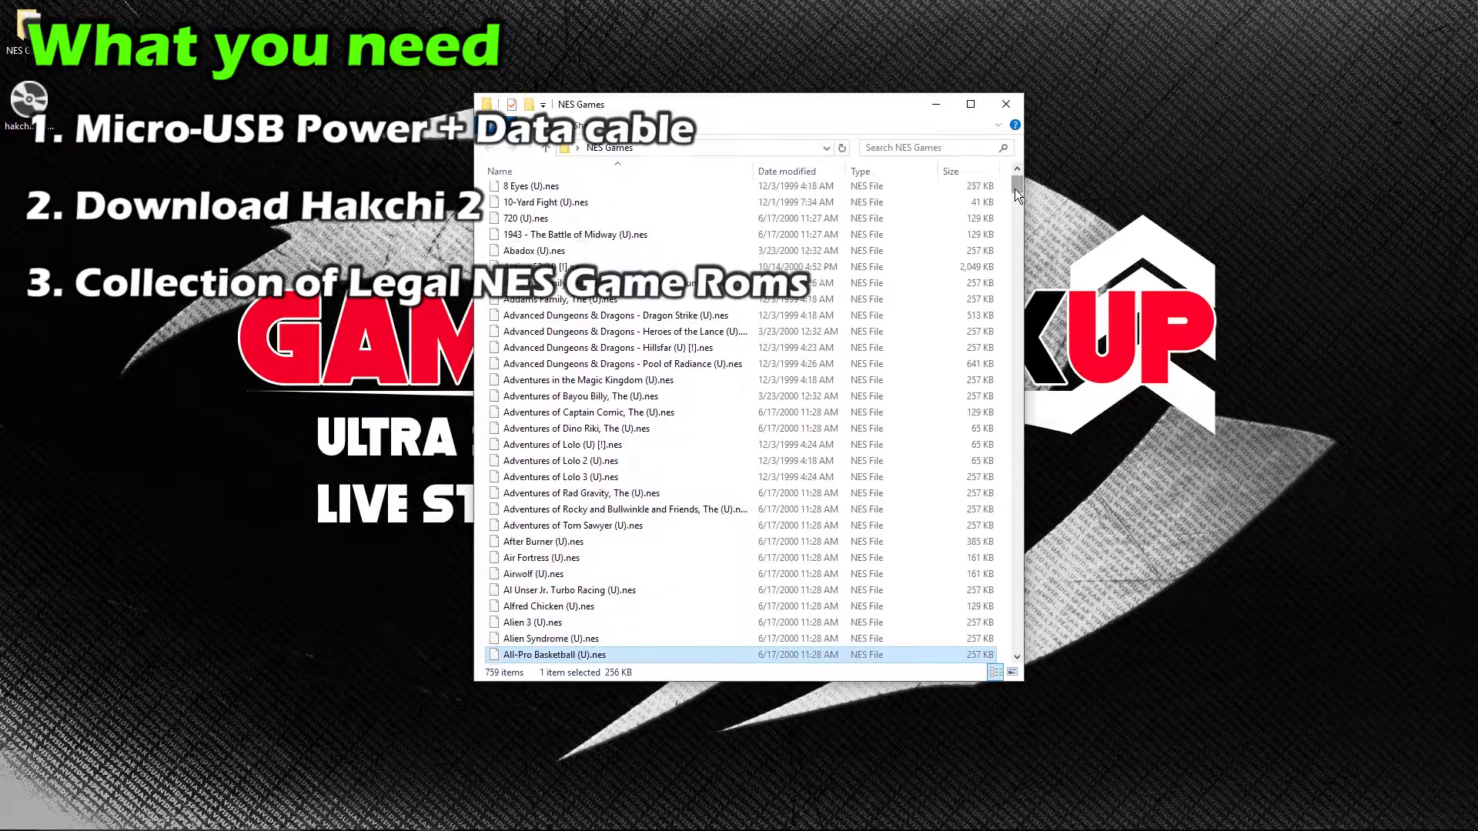
key(Down)
key(Down)
key(Down)
key(Down)
key(Down)
key(Down)
key(Down)
key(Down)
key(Down)
key(Down)
key(Down)
key(Down)
key(Down)
key(Down)
key(Down)
key(Down)
key(Down)
key(Down)
key(Down)
key(Down)
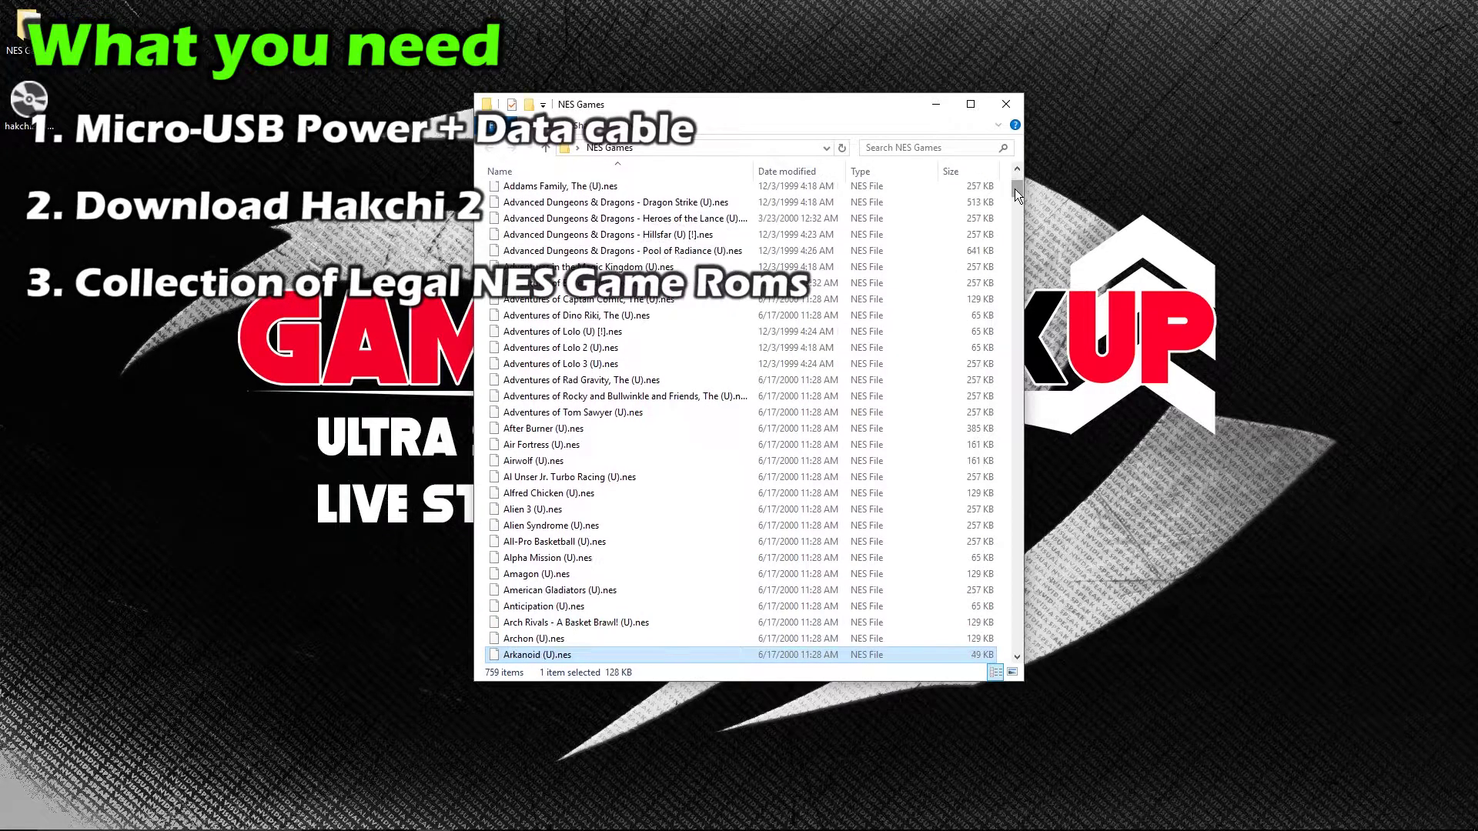
key(Down)
key(Down)
key(Down)
key(Down)
key(Down)
key(Down)
key(Down)
key(Down)
key(Down)
key(Down)
key(Down)
key(Down)
key(Down)
key(Down)
key(Down)
key(Down)
key(Down)
key(Down)
key(Down)
key(Down)
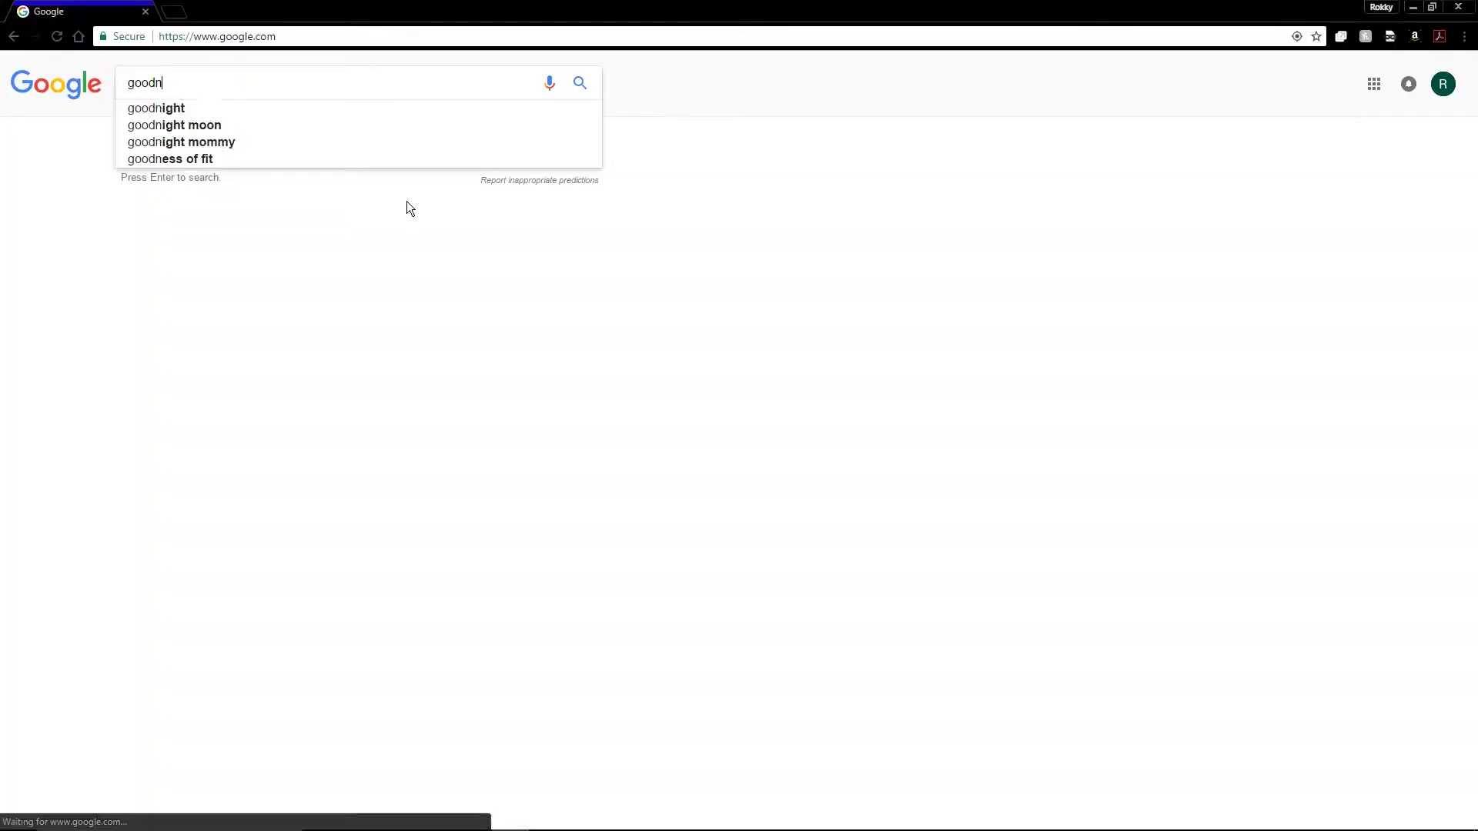
text(es roms)
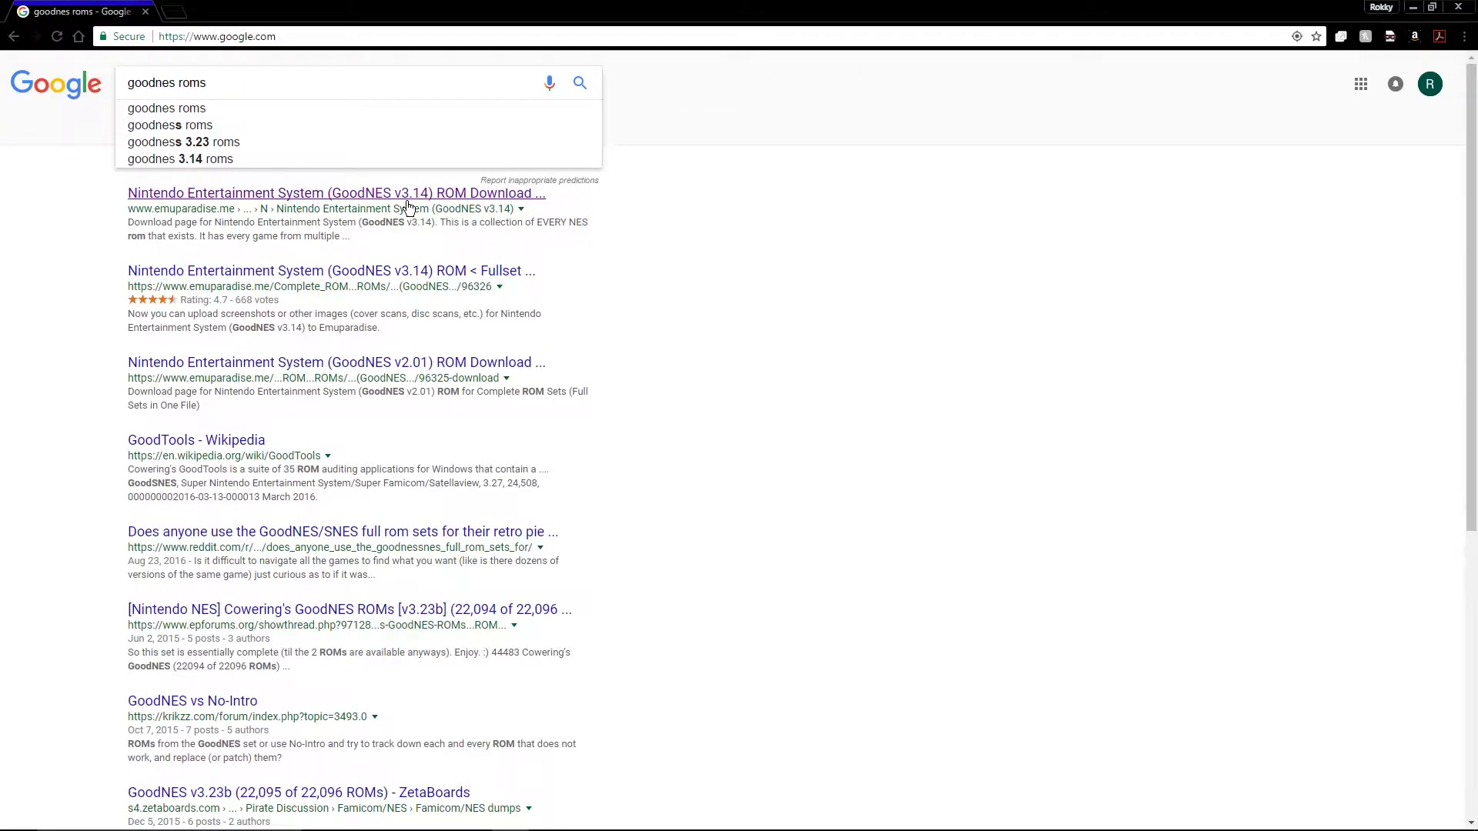
key(Return)
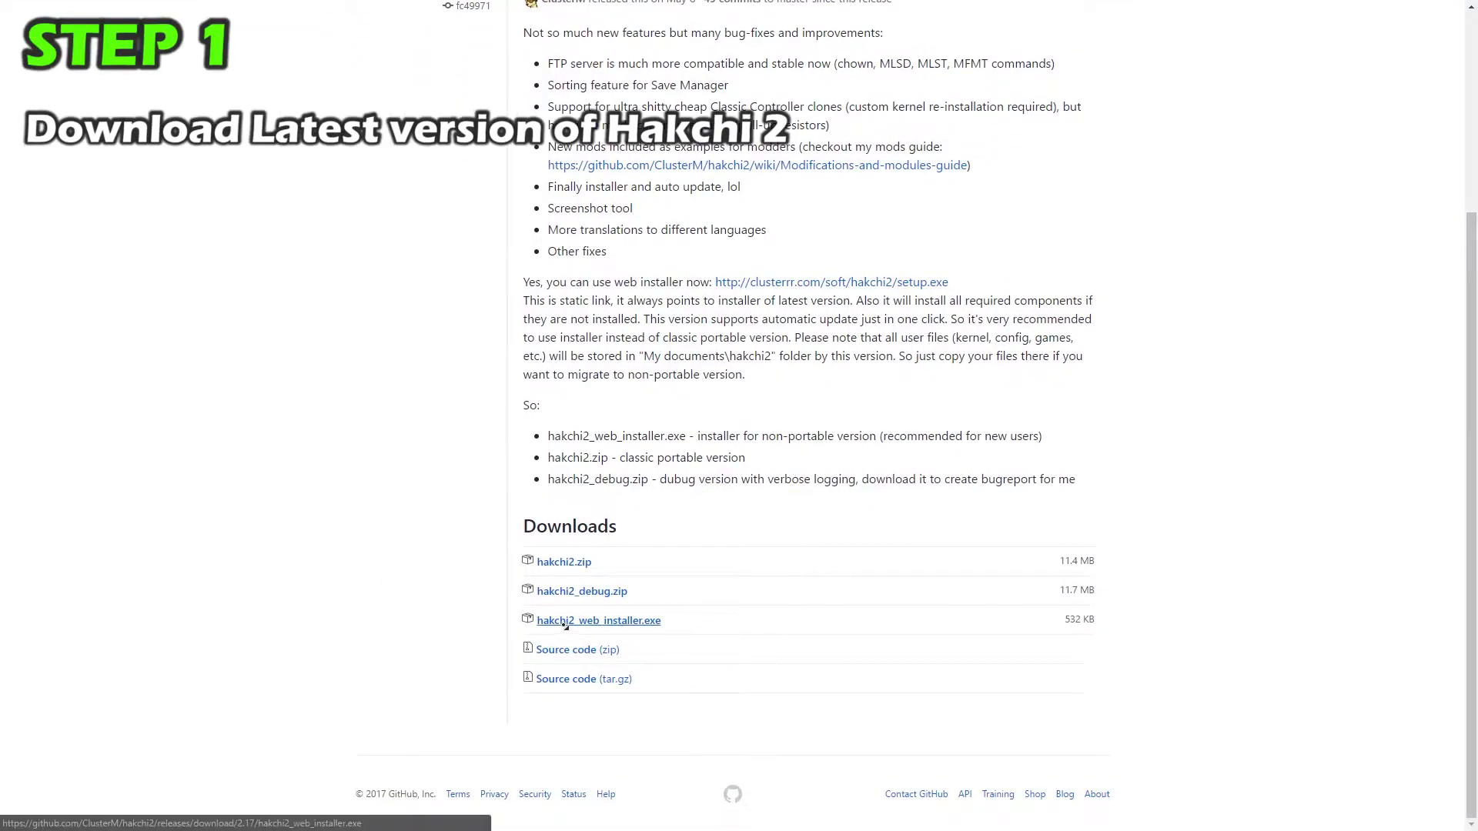
Download hakchi2_web_installer.exe again from the release's Downloads list
click(566, 627)
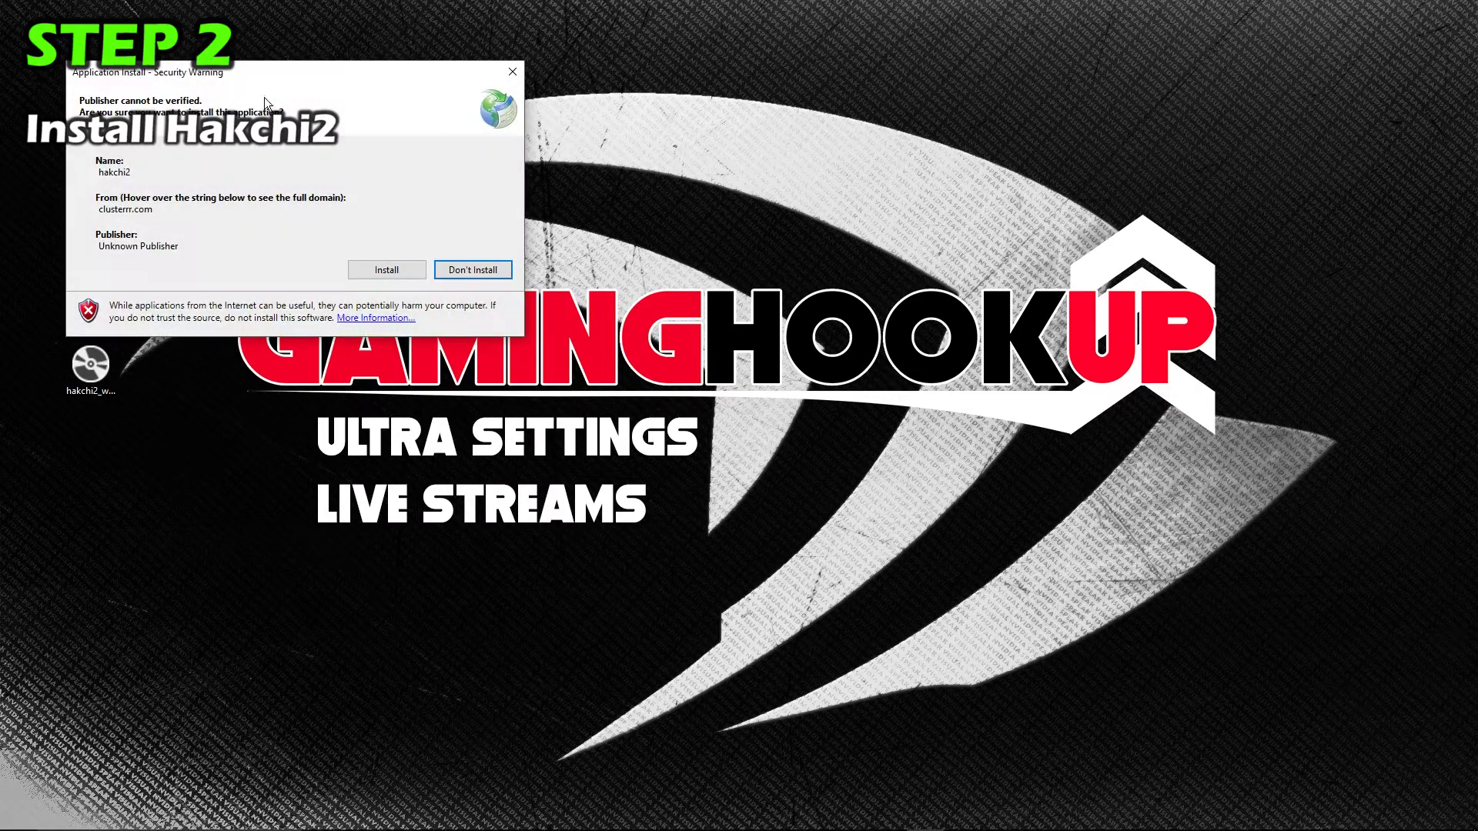
Approve the hakchi2 security warning with Install and let the 22.7 MB installation finish
drag(265, 97, 717, 251)
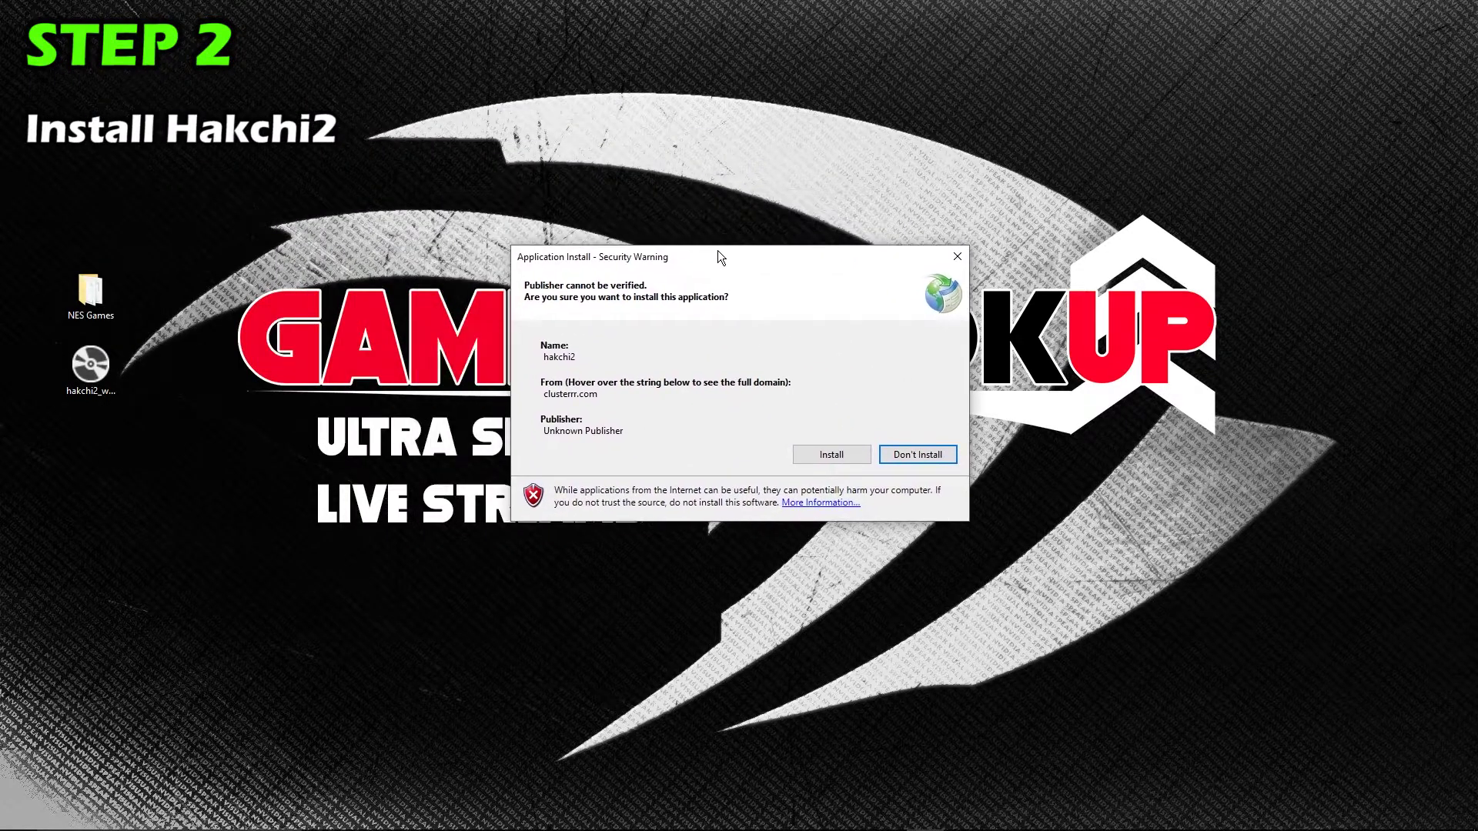
click(831, 455)
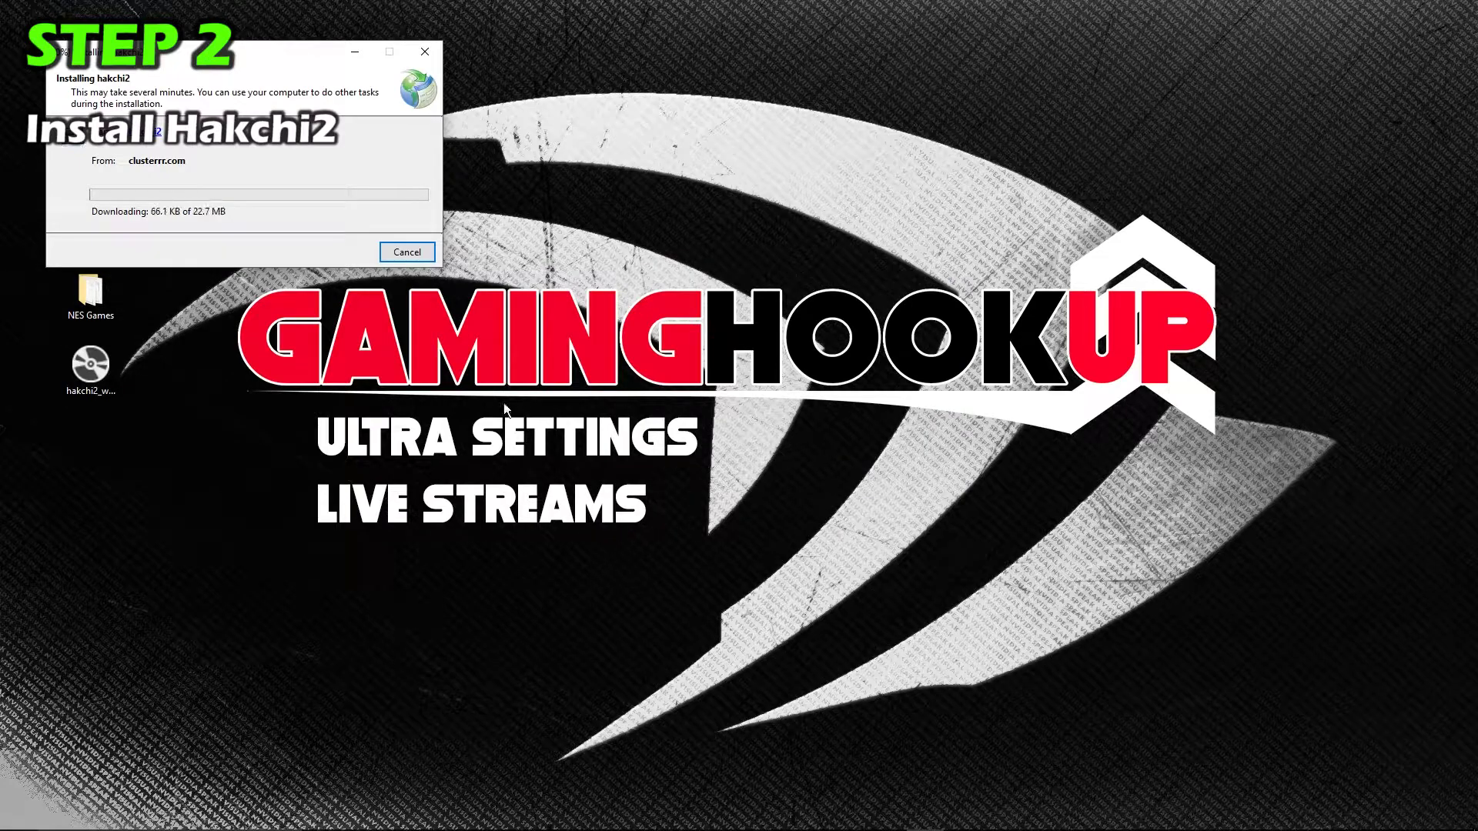
drag(242, 63, 528, 326)
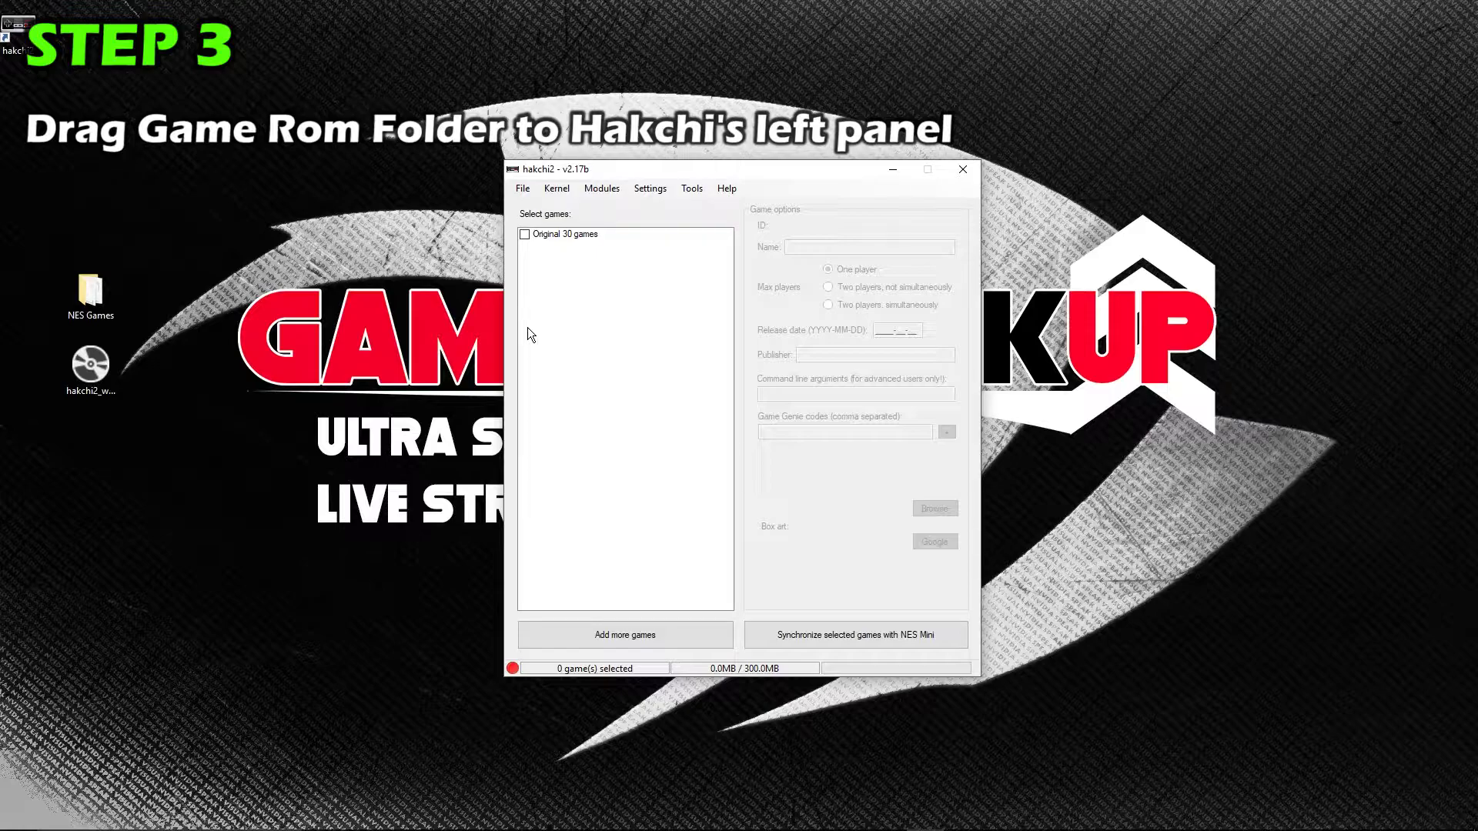
Add the NES Games folder to hakchi2, accepting Action 52's mapper warning and patching all games
double_click(85, 291)
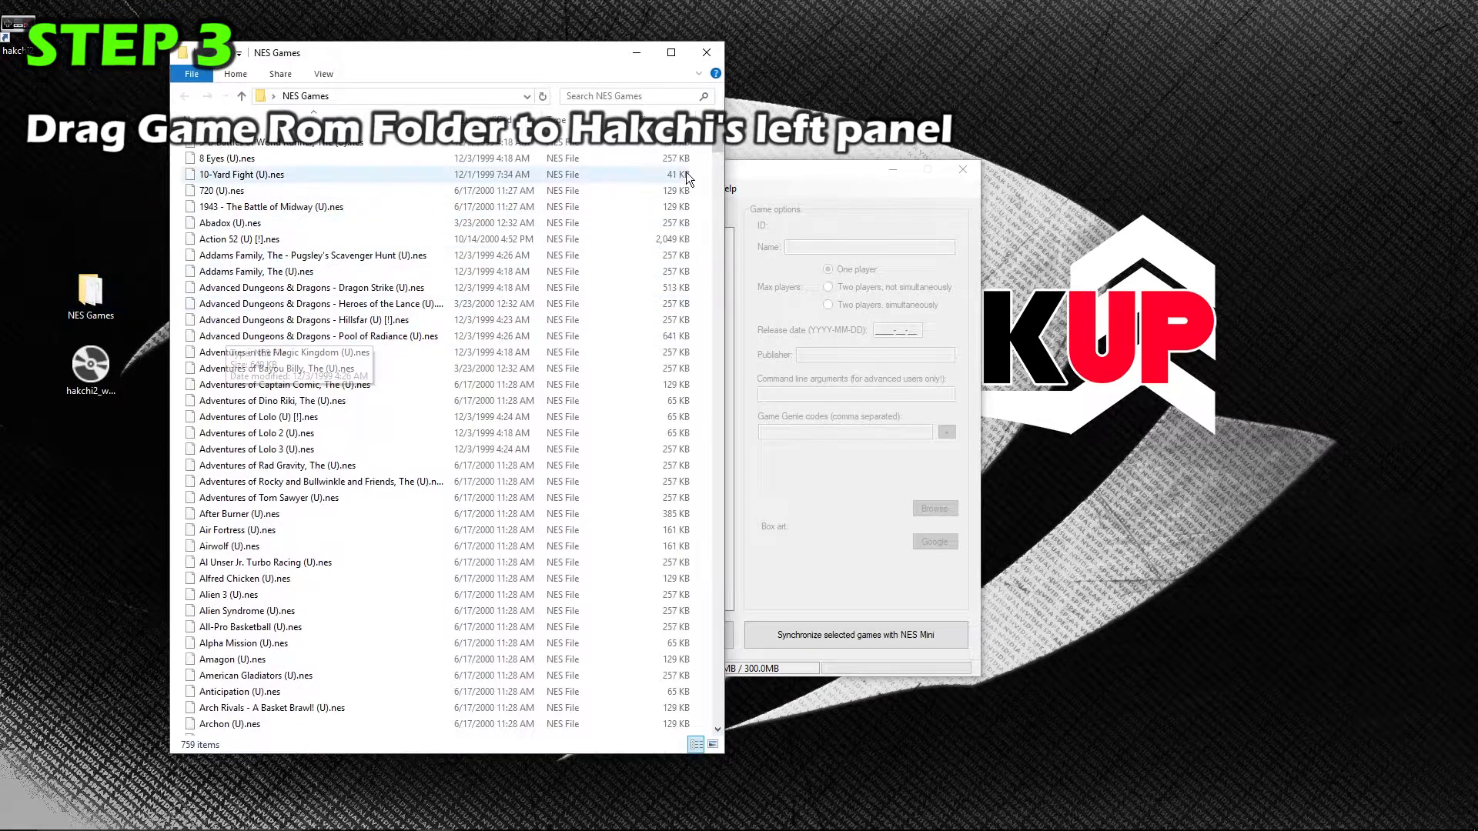
drag(720, 136, 719, 84)
click(706, 53)
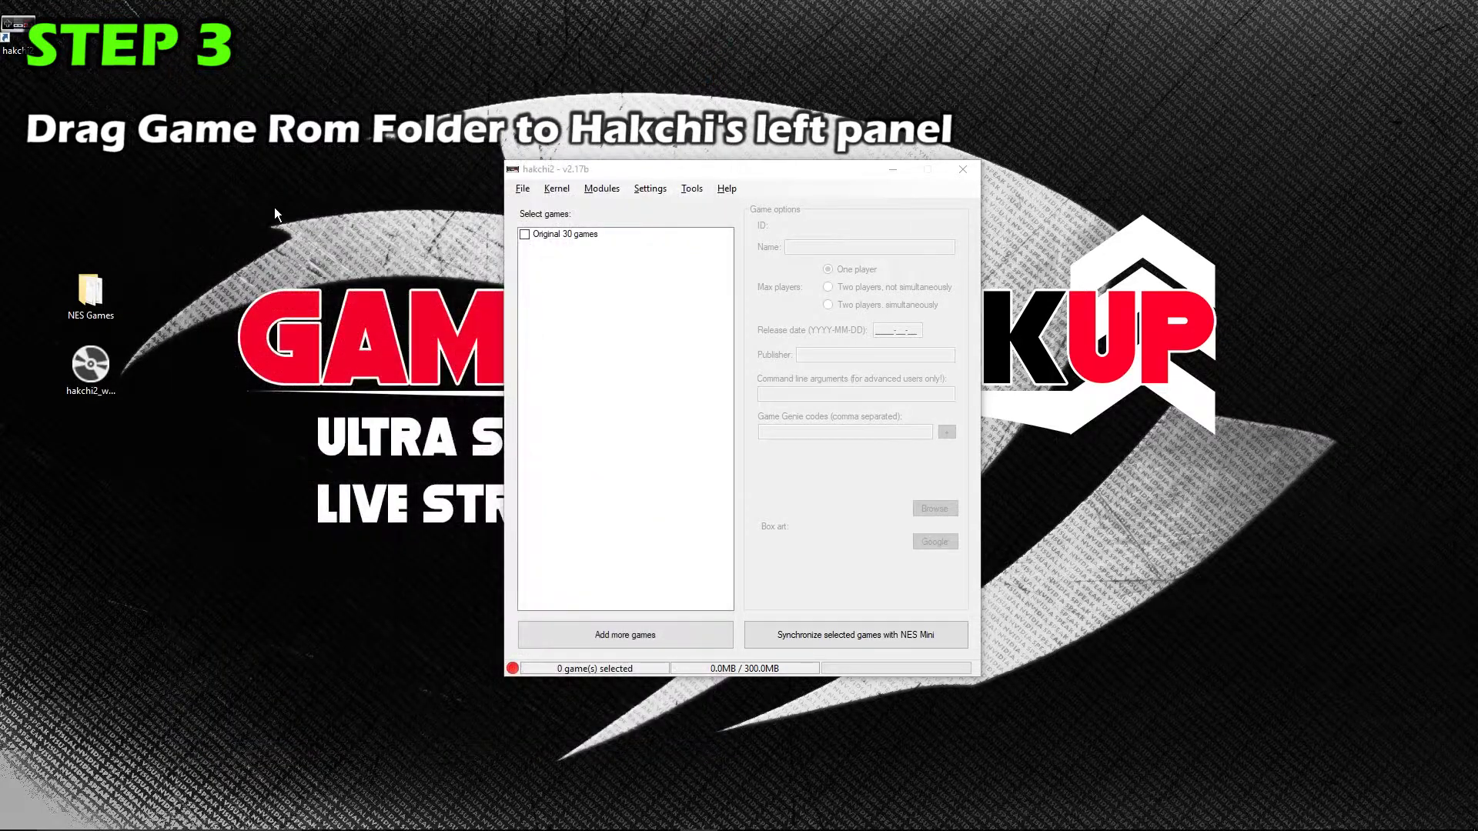
drag(510, 325, 573, 316)
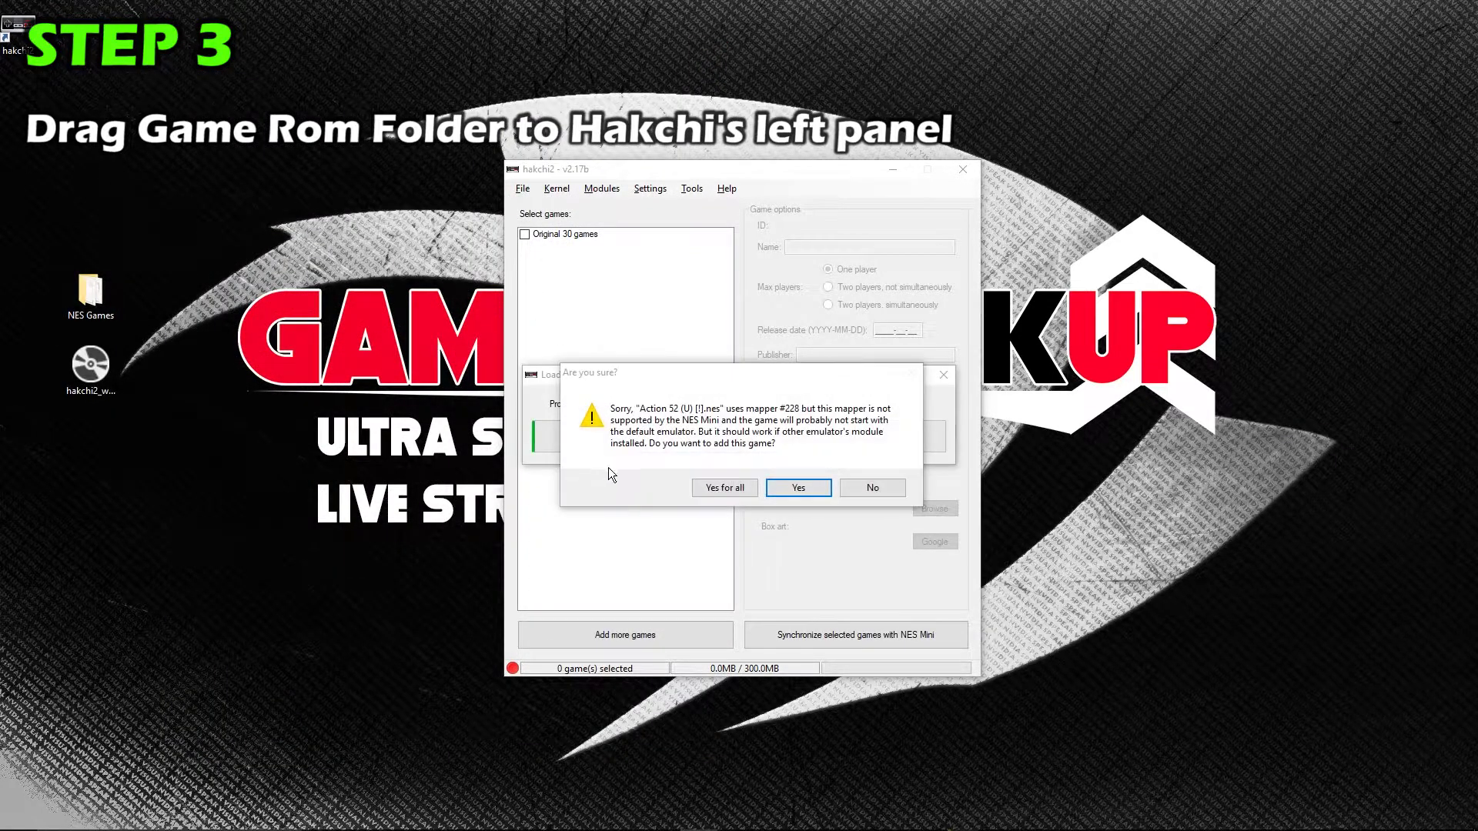
click(723, 487)
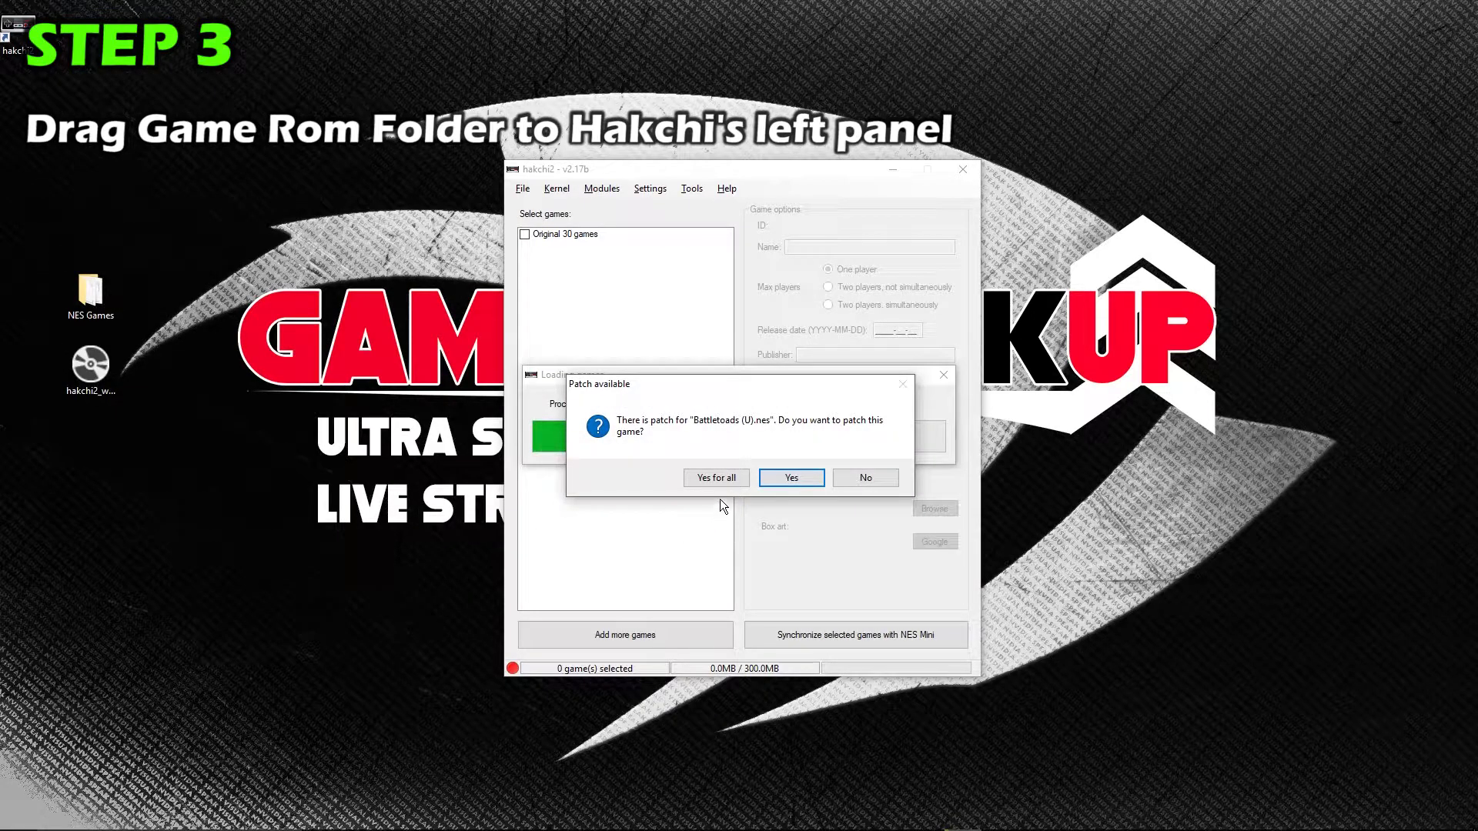
click(719, 479)
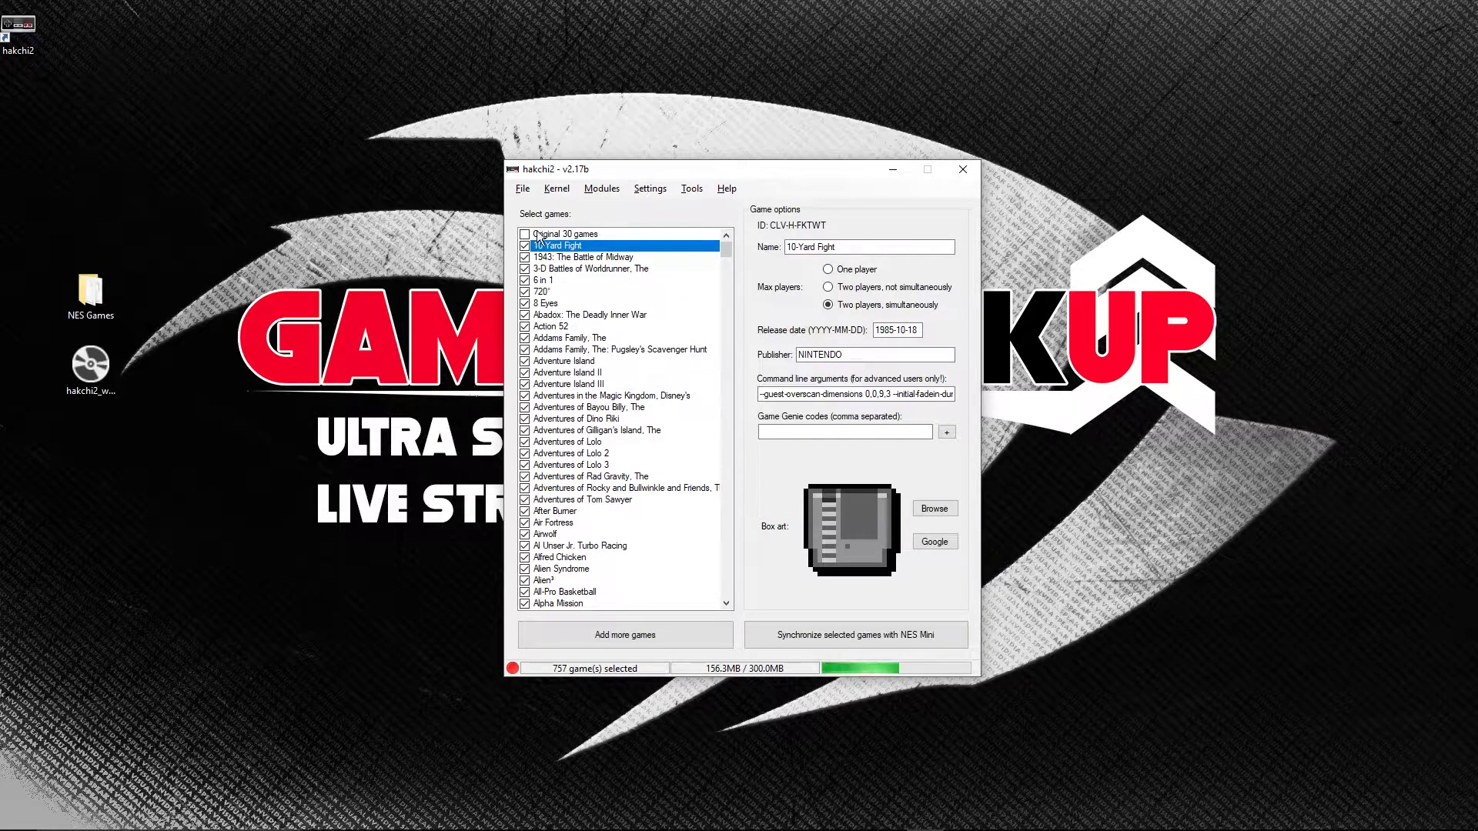
Run 'Download box art for all games' from hakchi2's menu
click(524, 189)
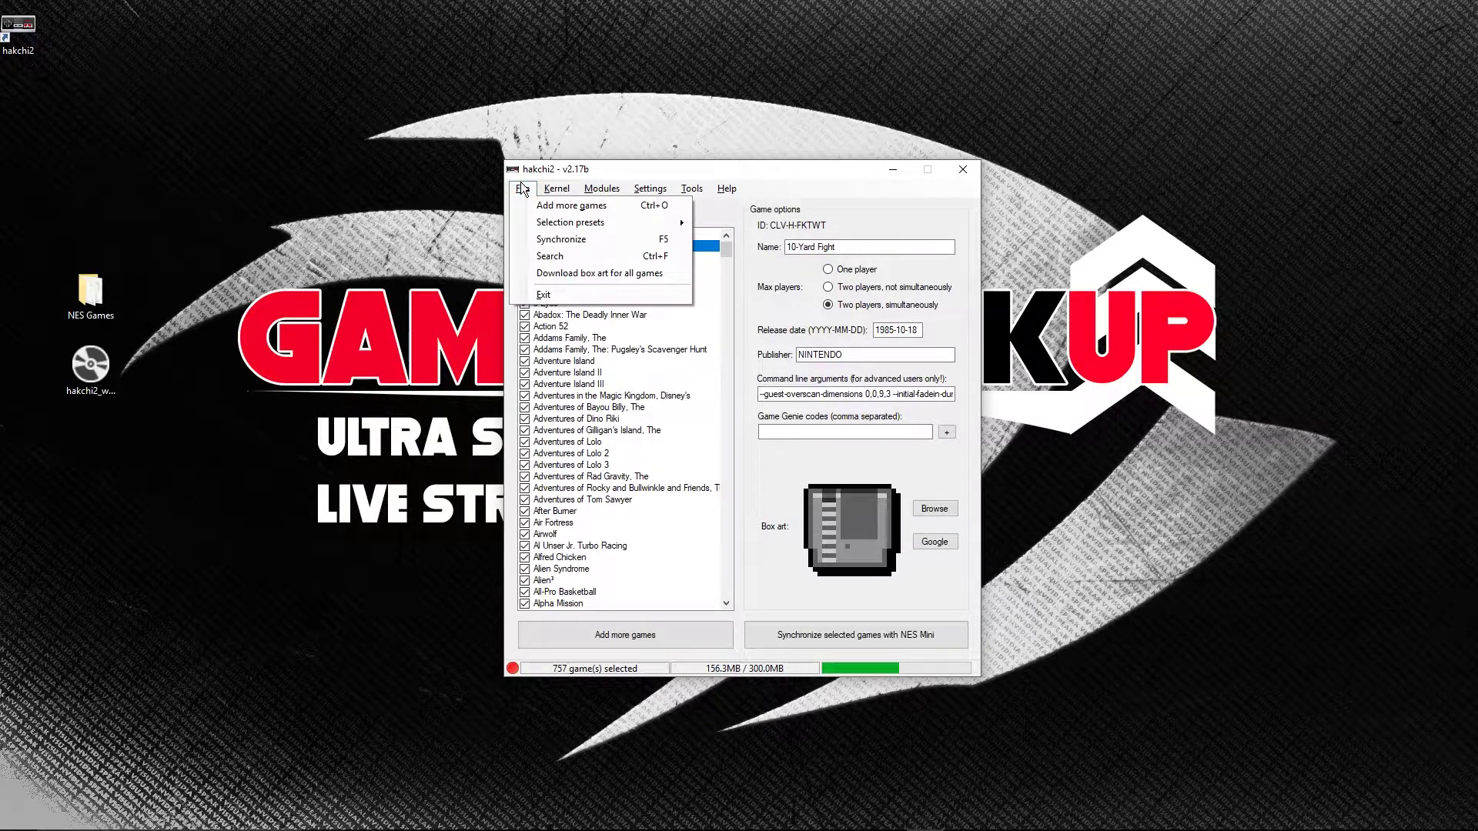
click(550, 275)
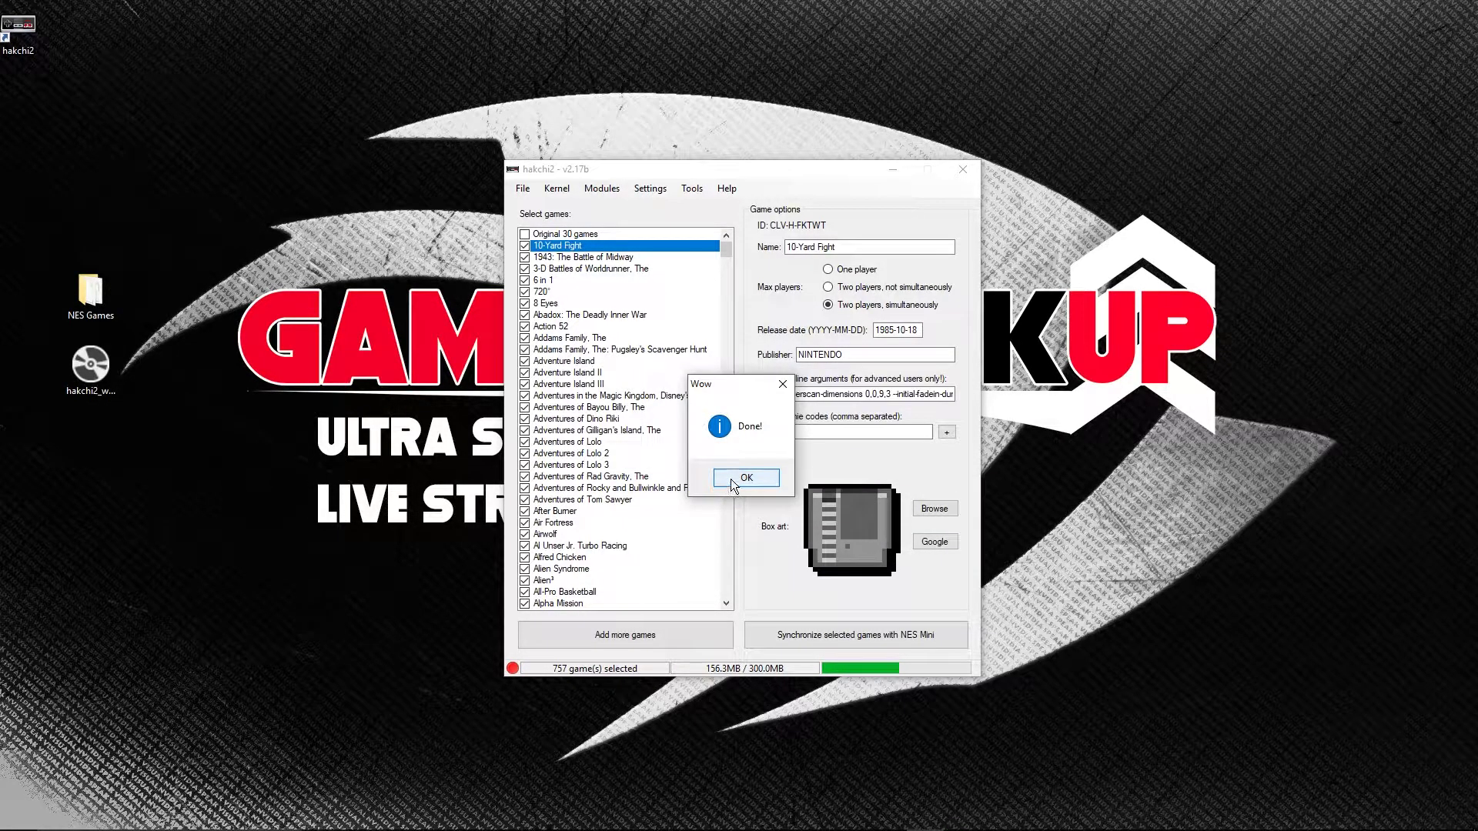
click(730, 482)
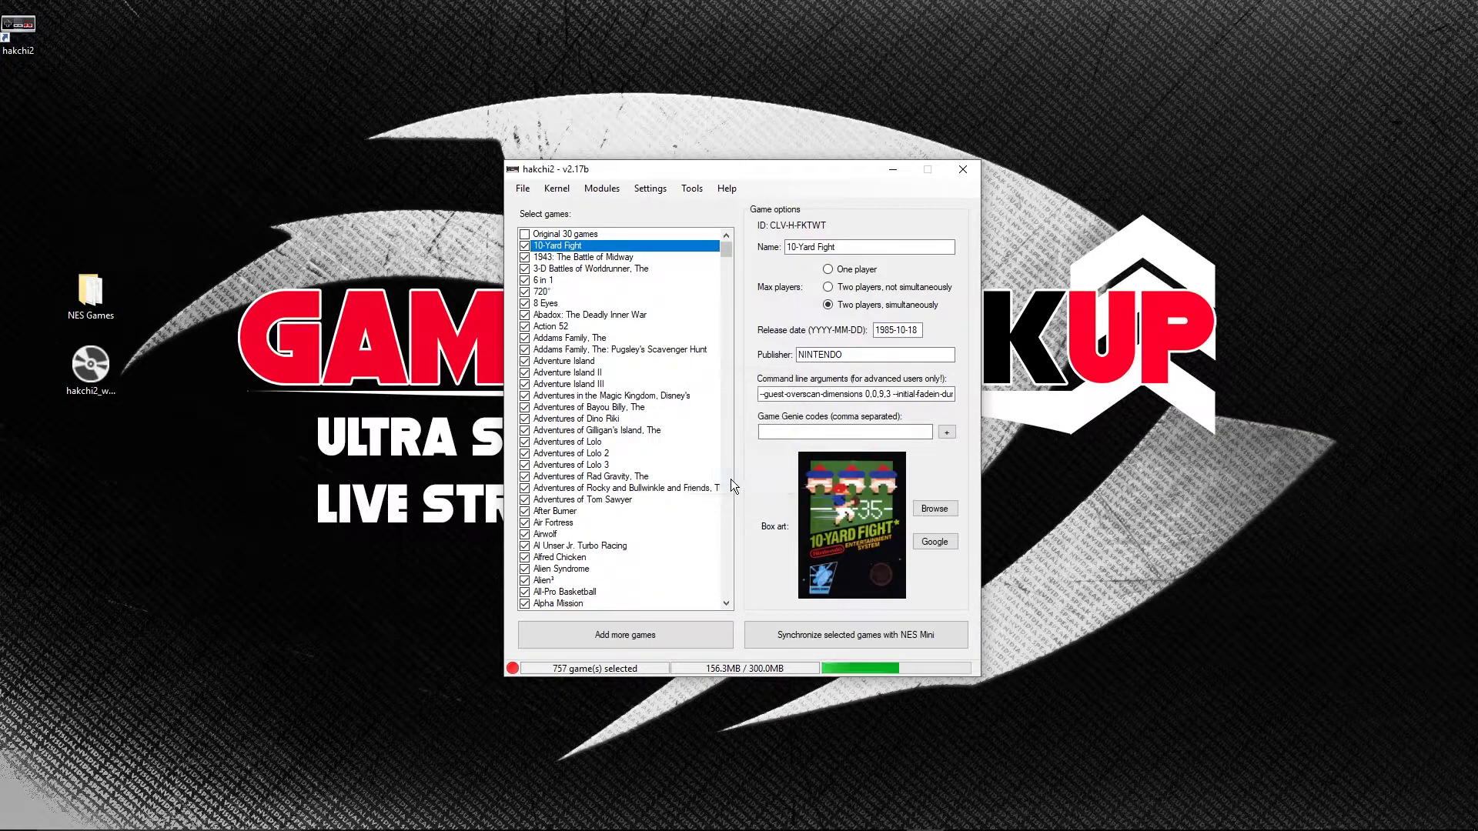
click(610, 339)
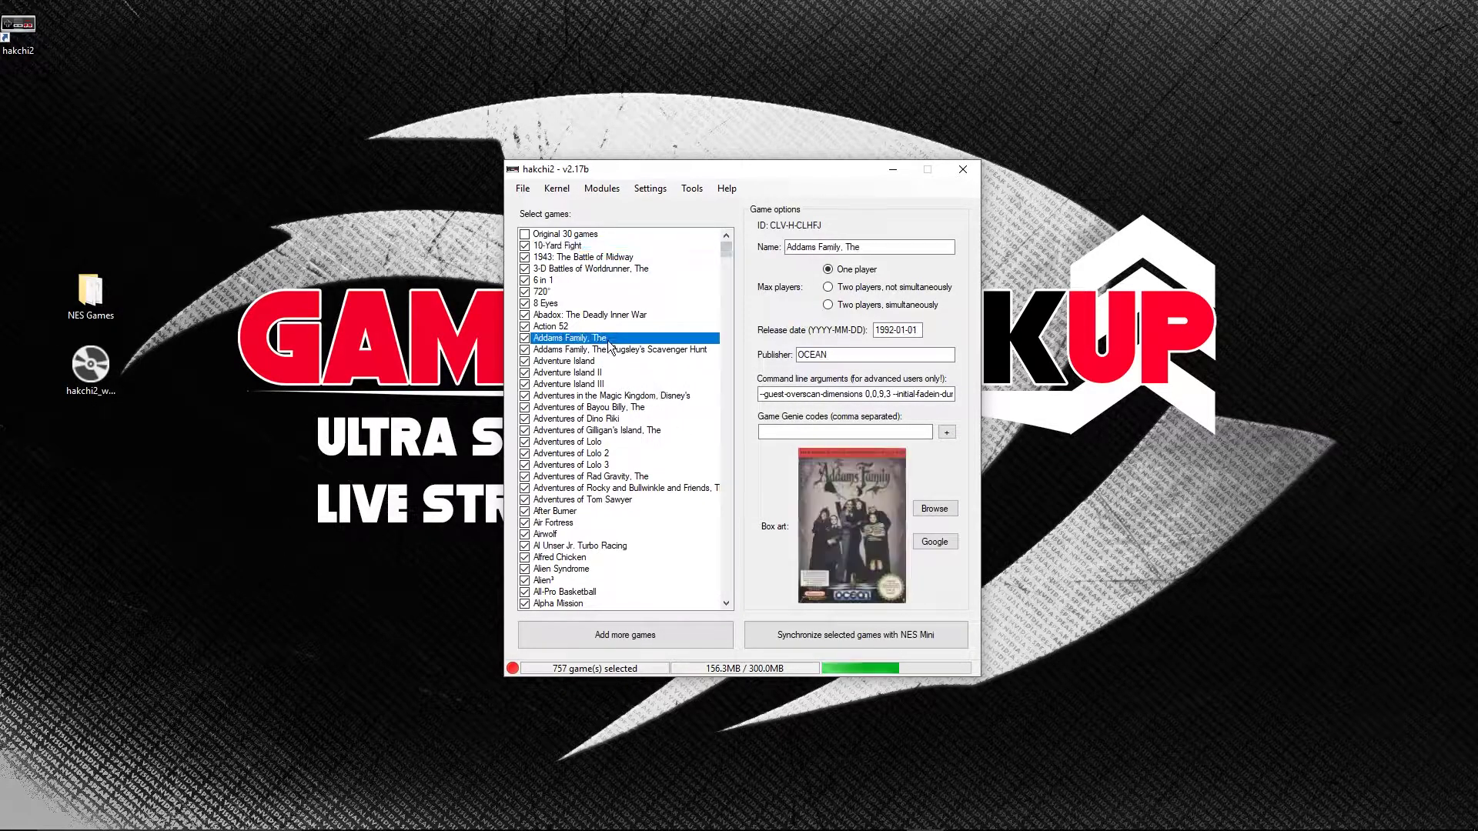
click(611, 373)
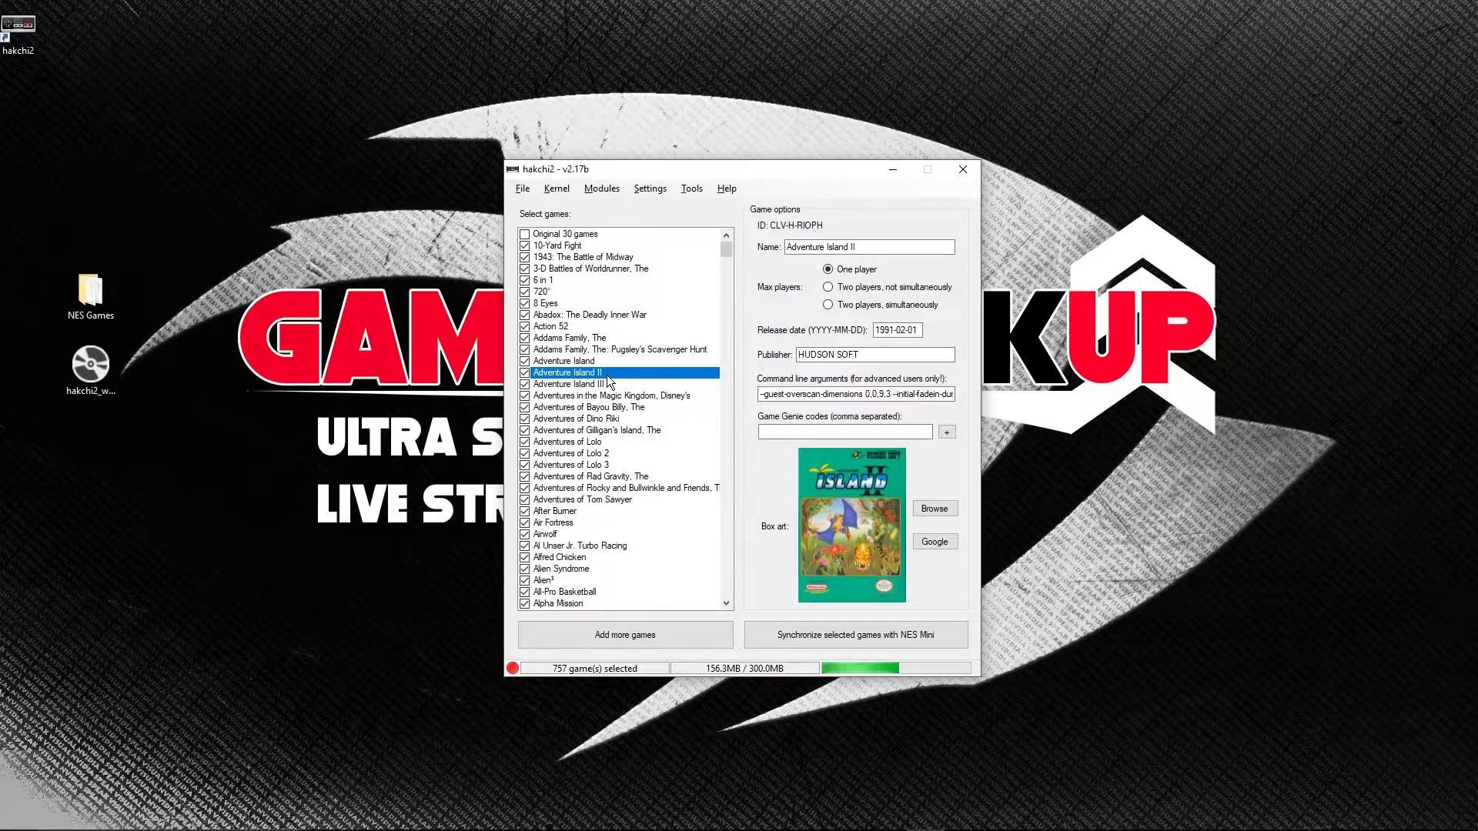
drag(727, 252, 751, 285)
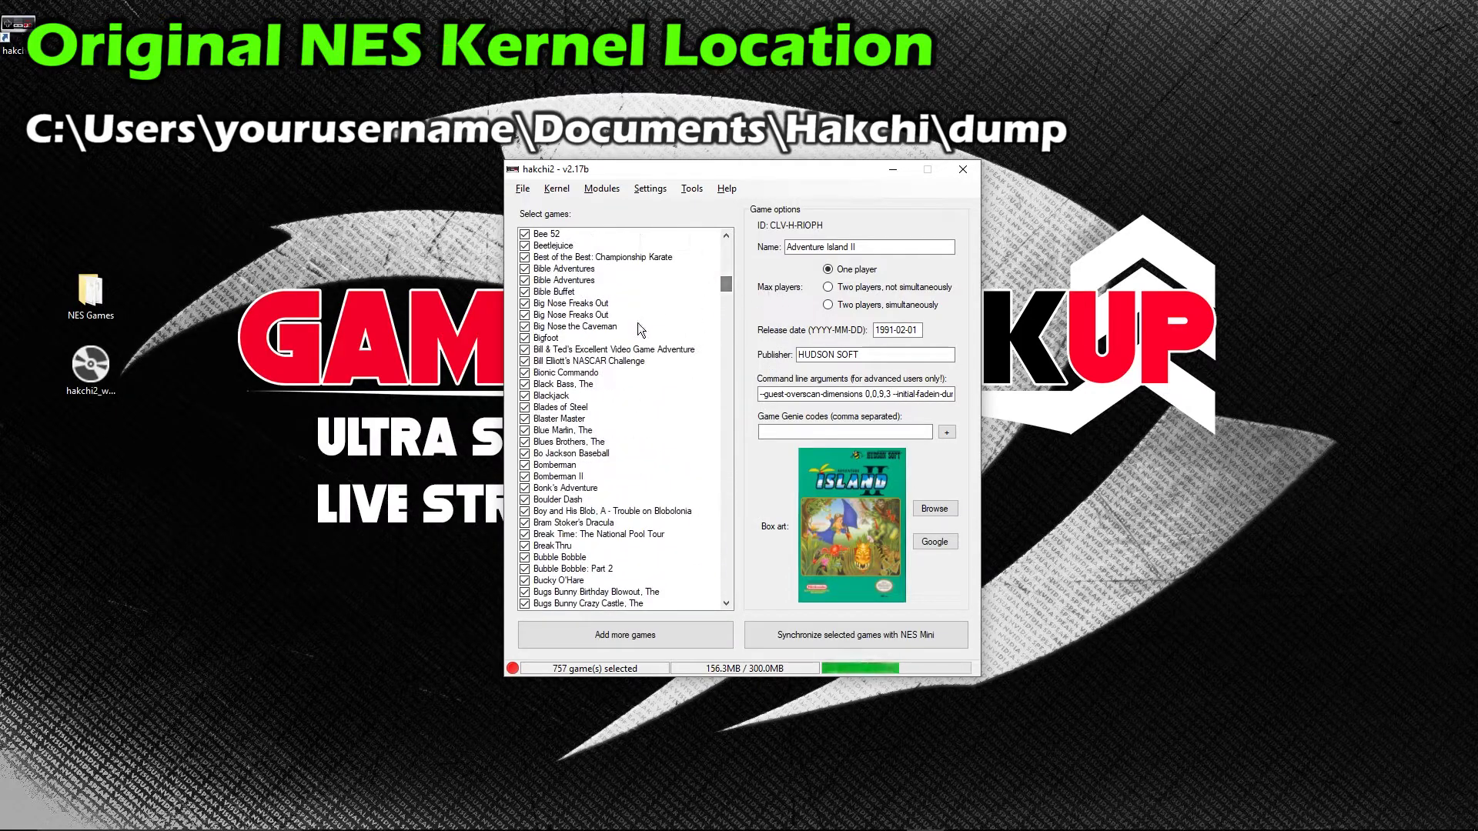
drag(578, 326, 574, 549)
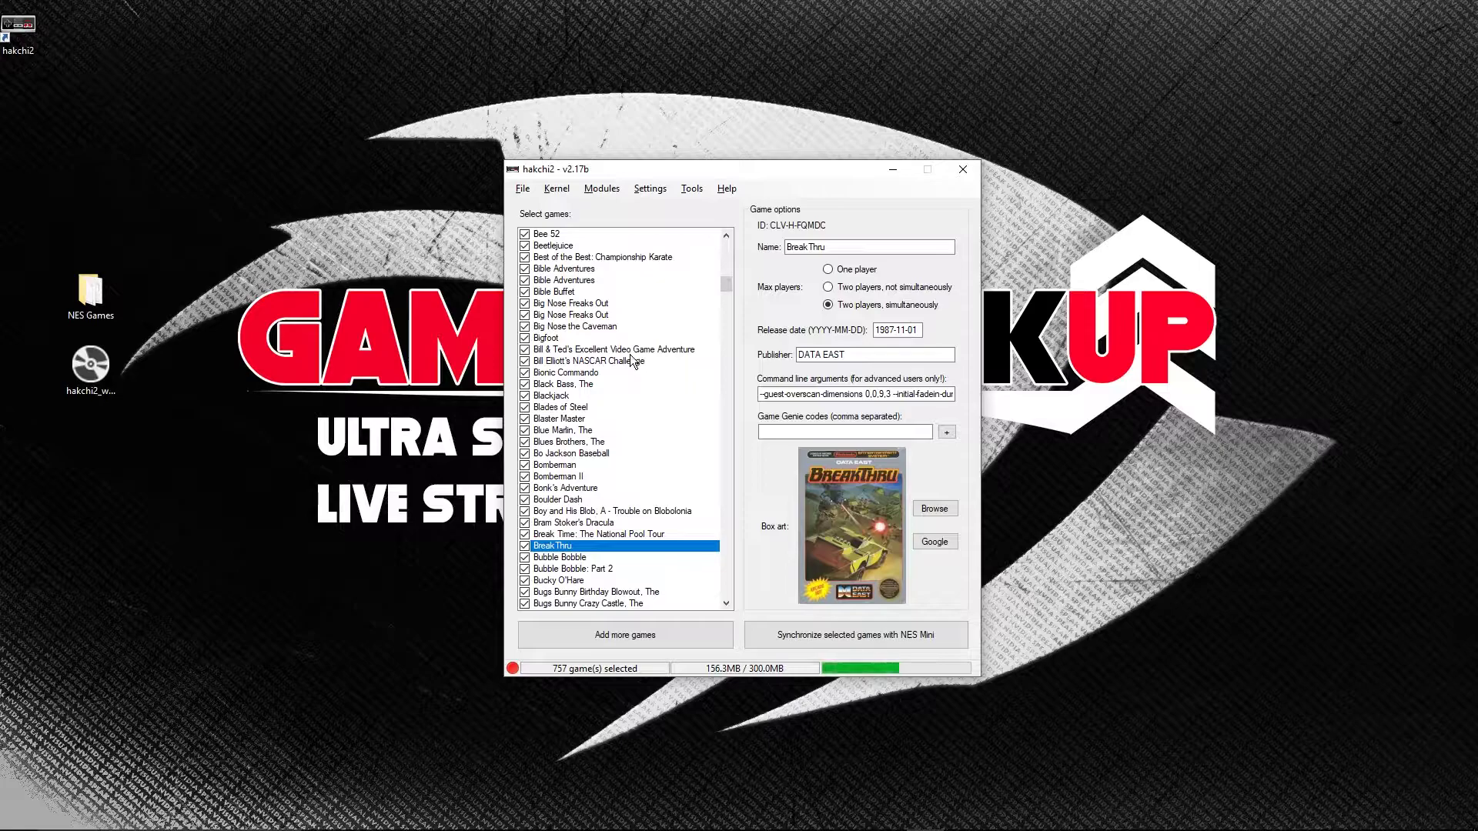
Start syncing the 759 selected games to the NES Mini and approve flashing the custom kernel
click(787, 634)
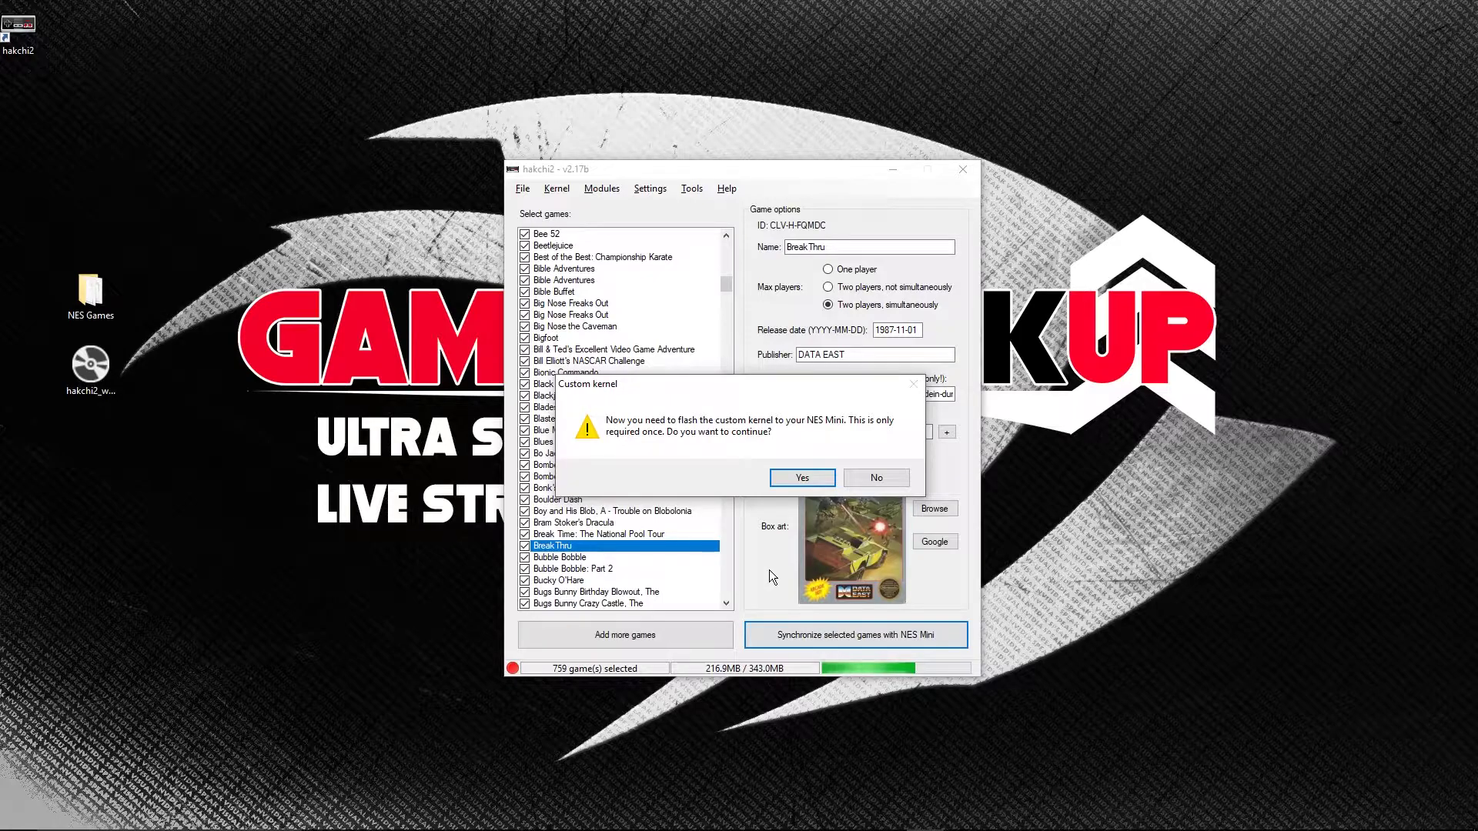
click(793, 478)
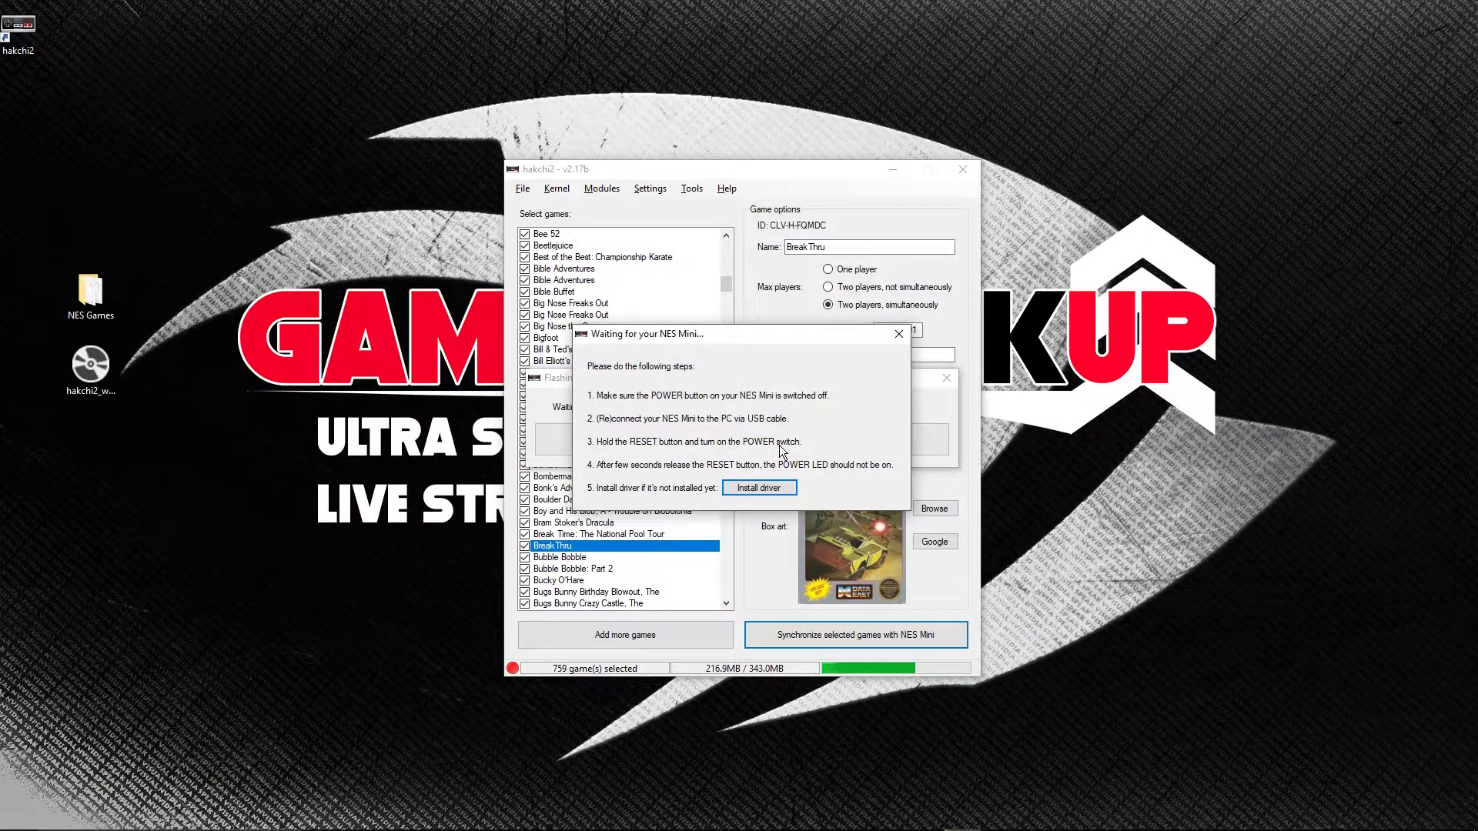
Install the NES Mini driver, allowing the UAC prompt and closing the installer console
click(762, 487)
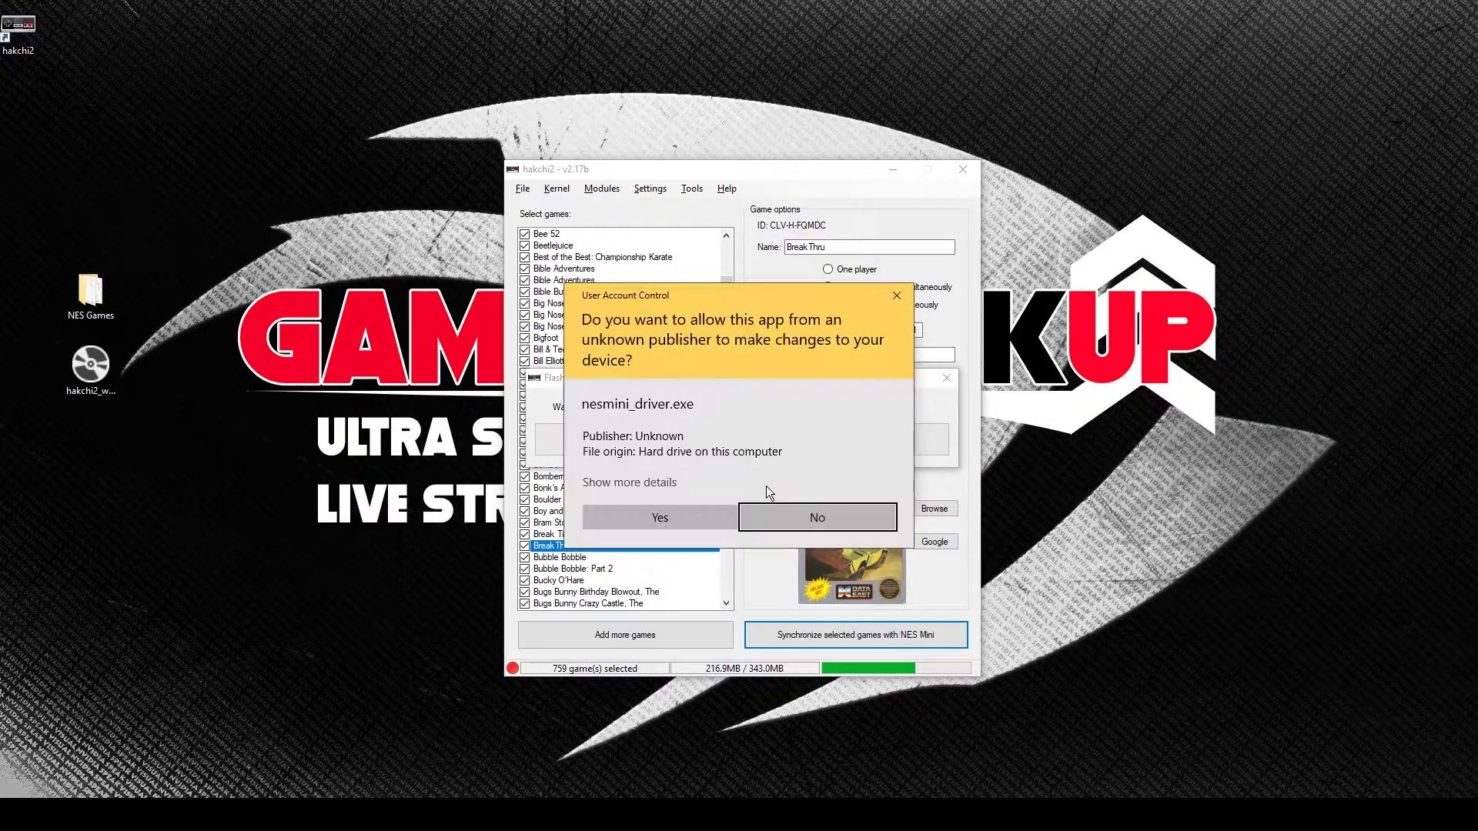
click(653, 520)
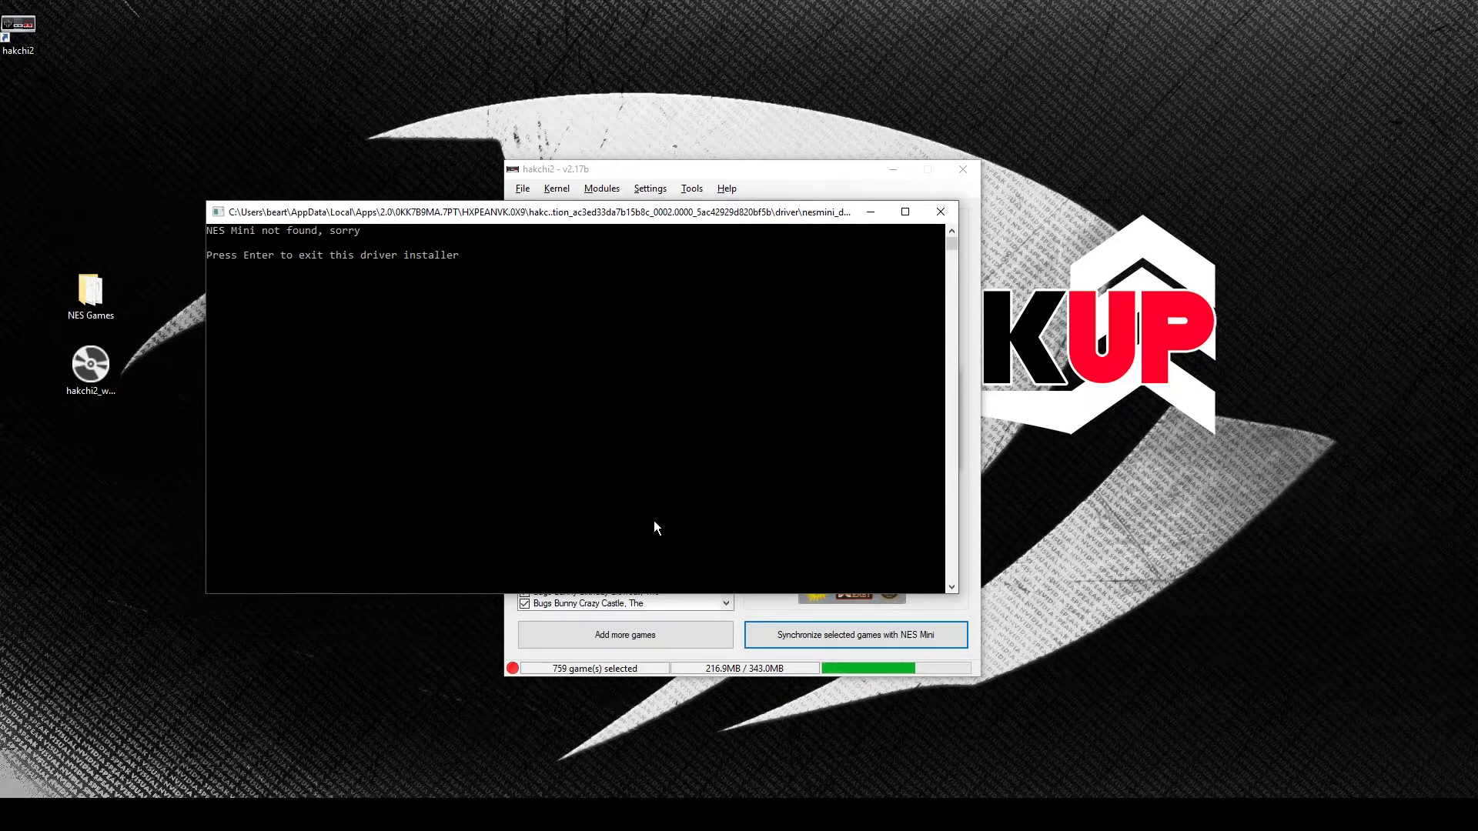
key(Return)
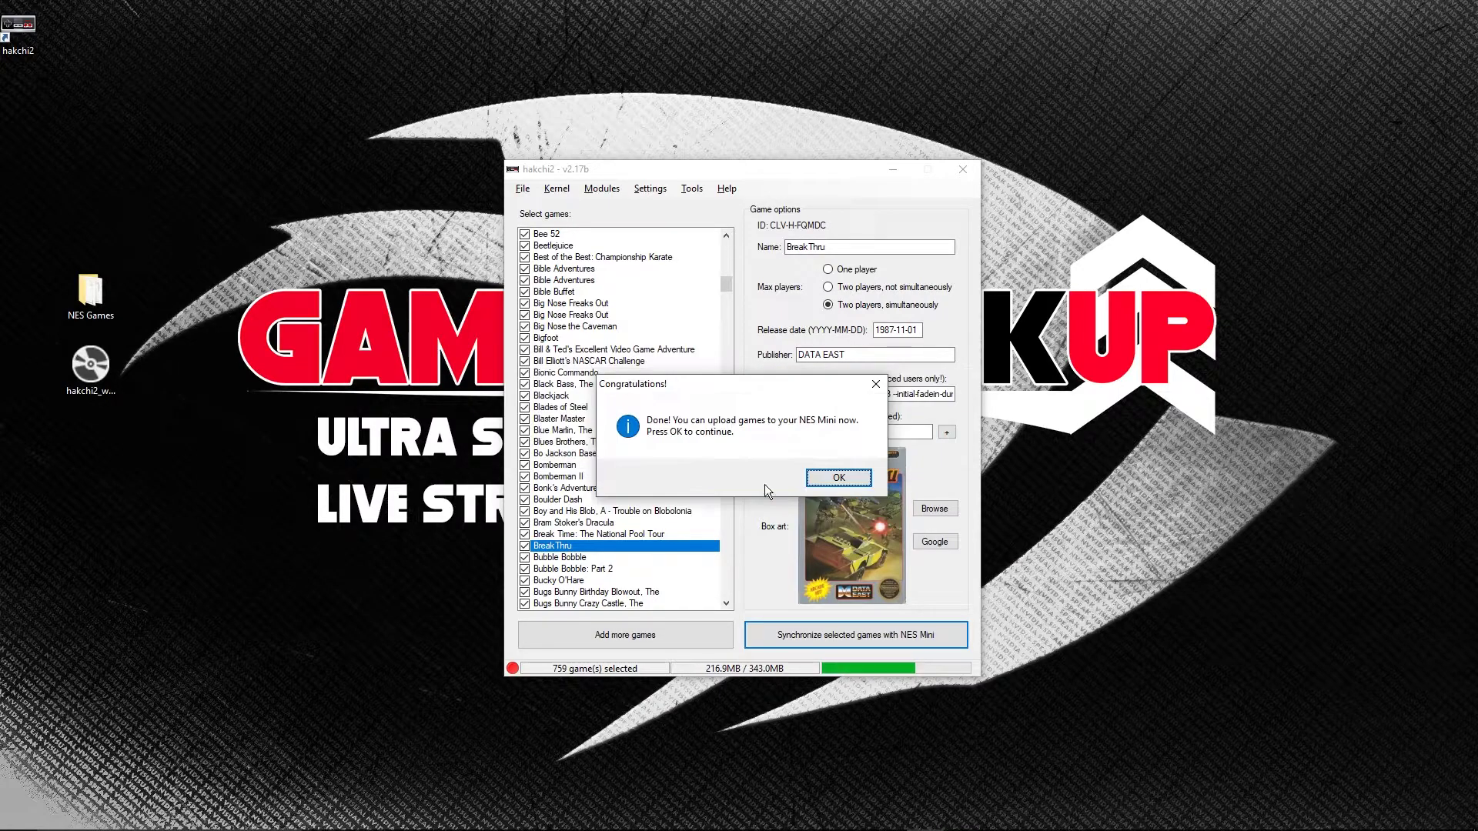
Confirm the Congratulations message to begin uploading the games to the NES Mini
click(817, 479)
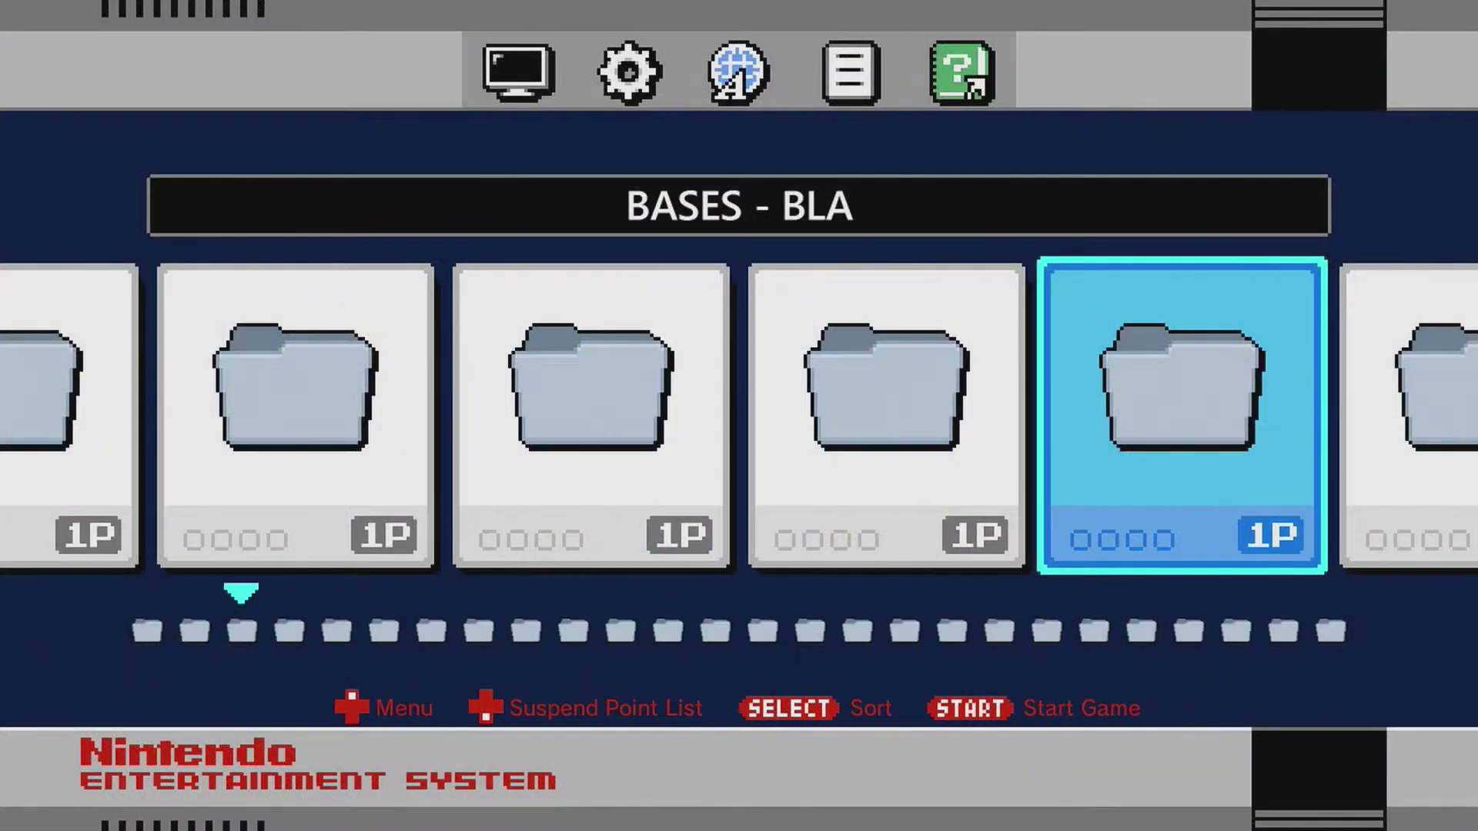
Open the CAST - CONQ game folder, then back out toward the GUN - IND folder
key(Right)
key(Right)
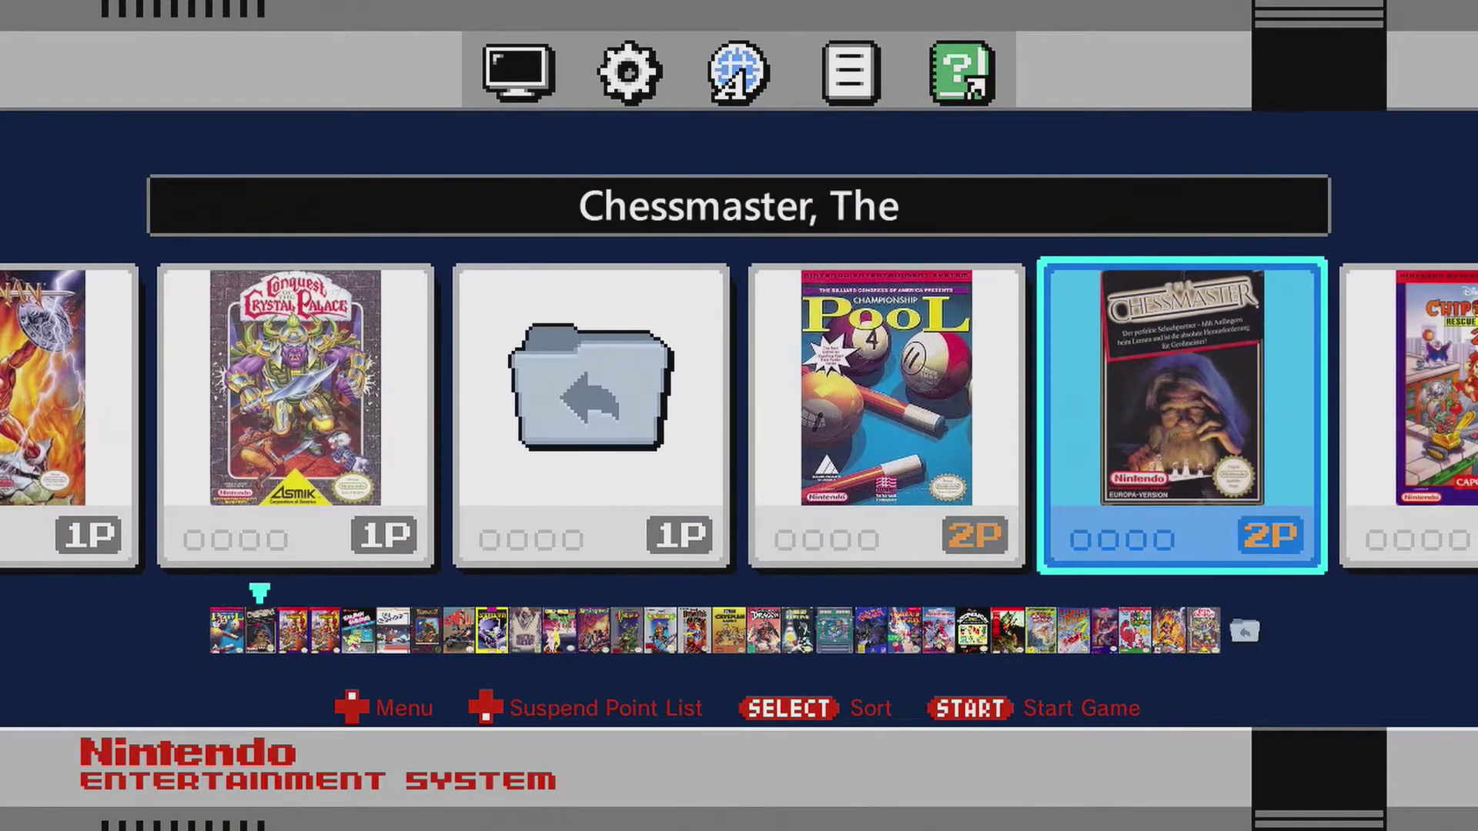
Scroll the GUN - IND covers past Gun Nac, Gun.Smoke and Hatris to Heavy Barrel
key(Right)
key(Escape)
key(Right)
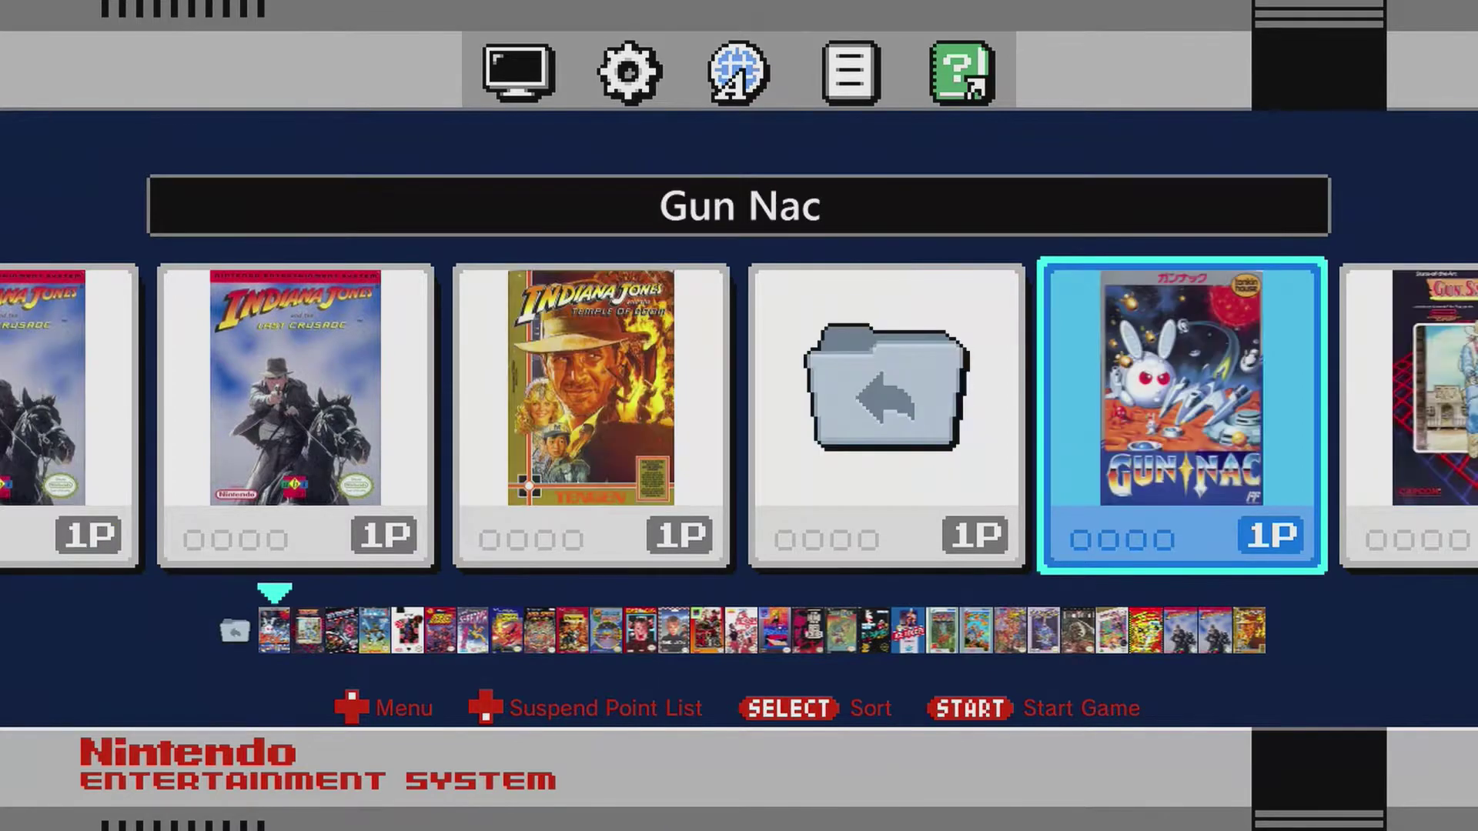
key(Right)
key(Right)
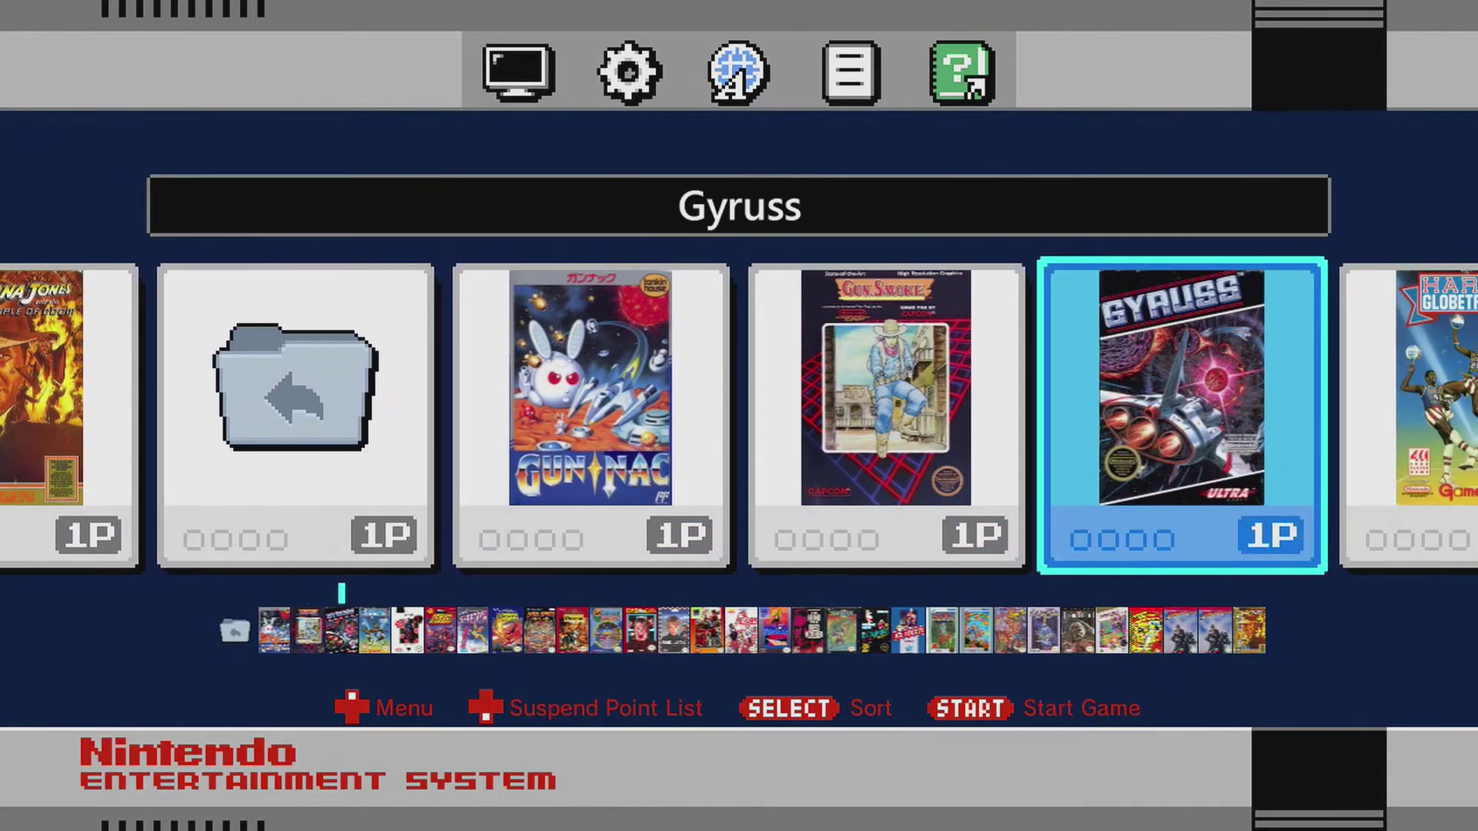
key(Right)
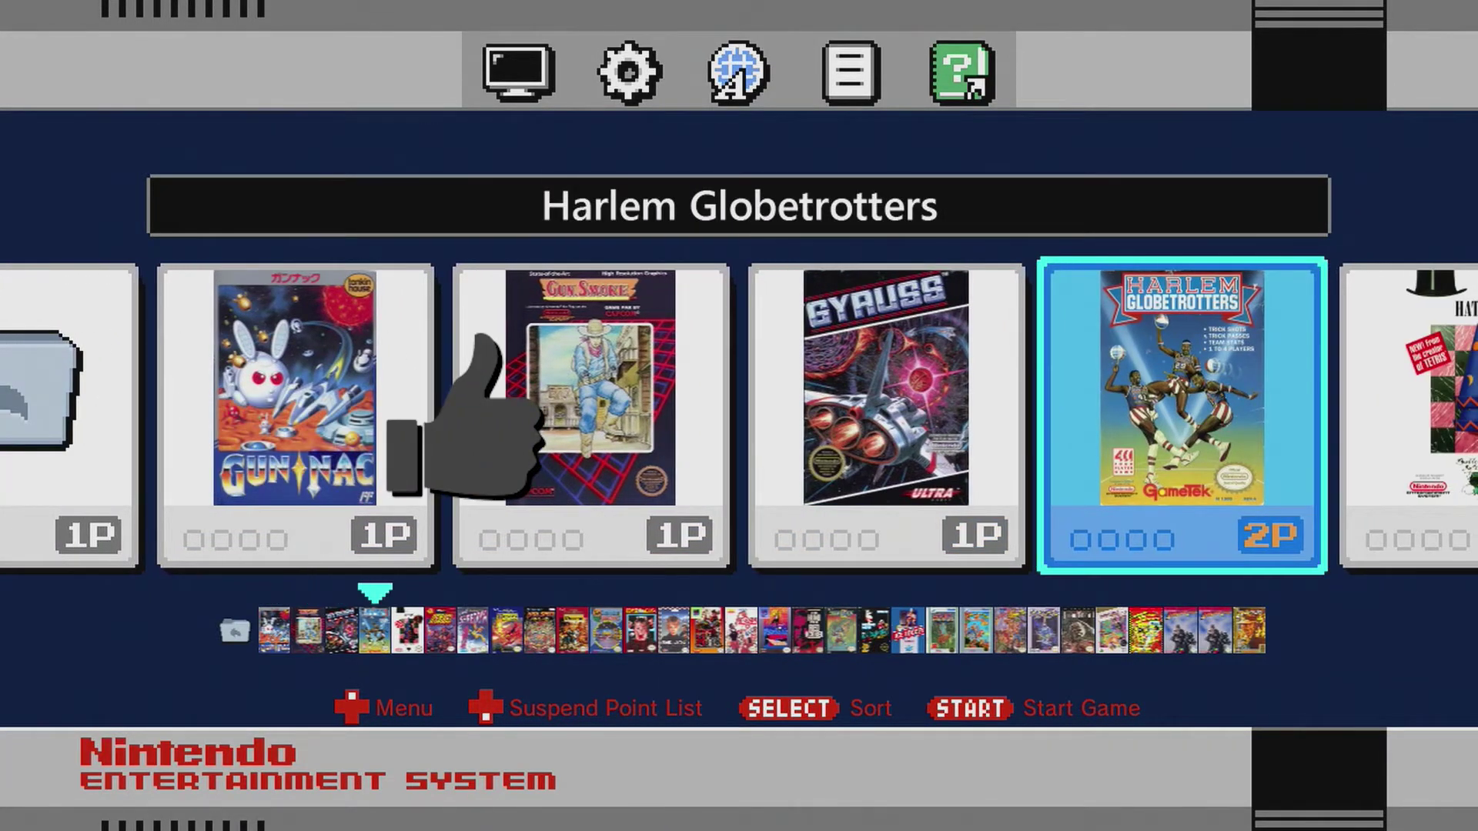
key(Right)
key(Right)
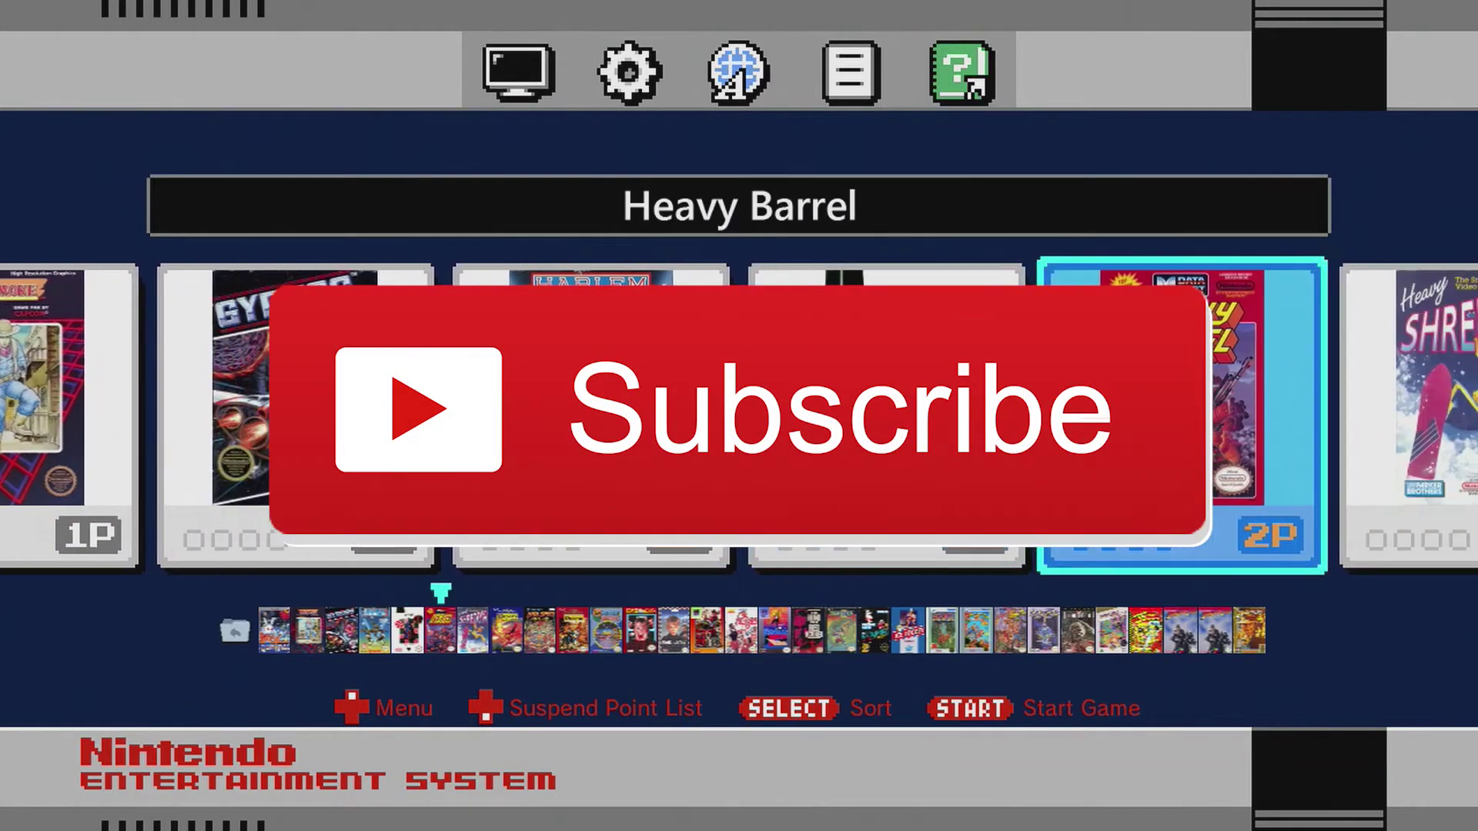
key(Right)
key(Right)
key(Right)
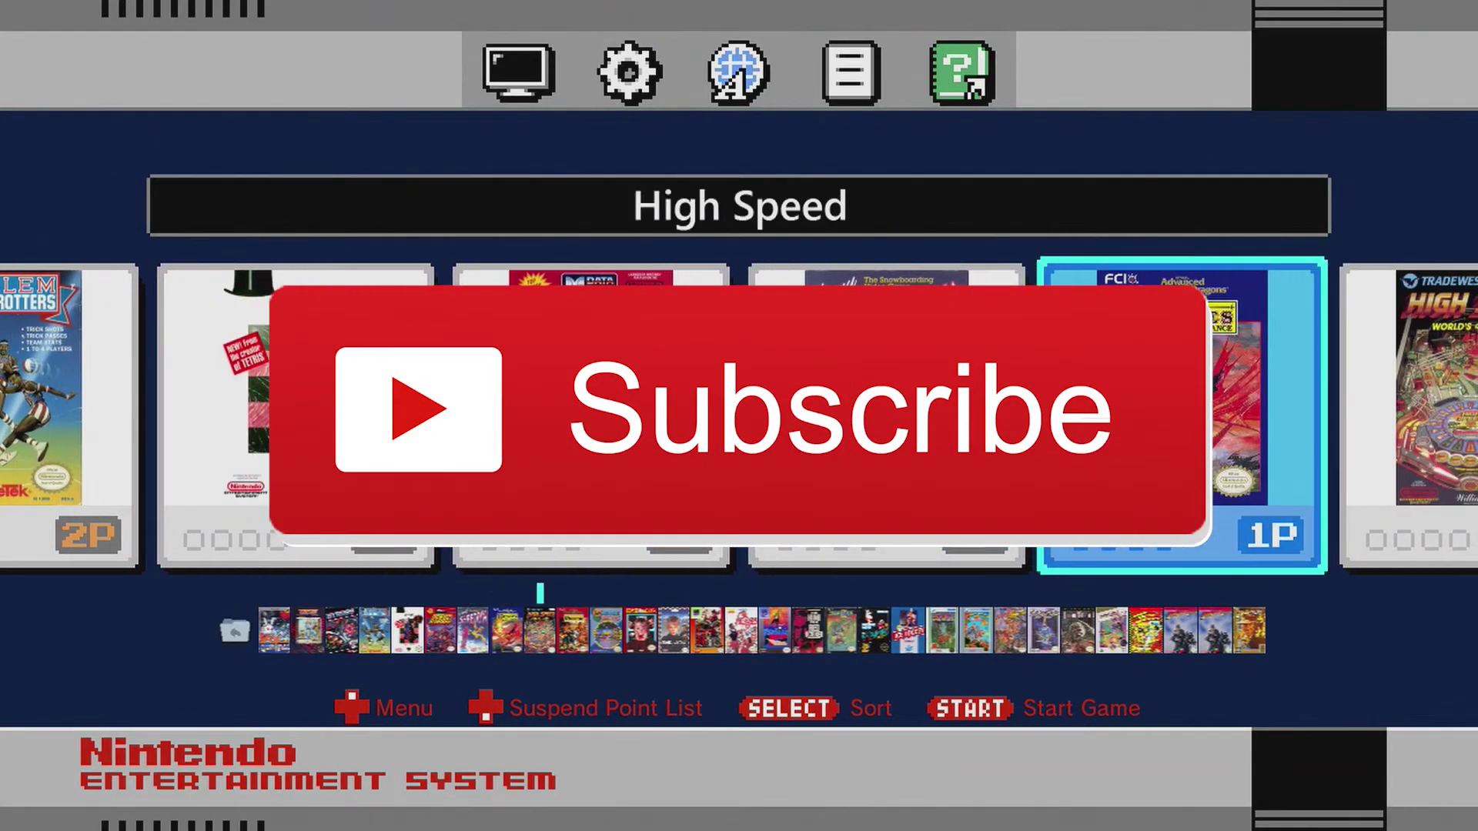